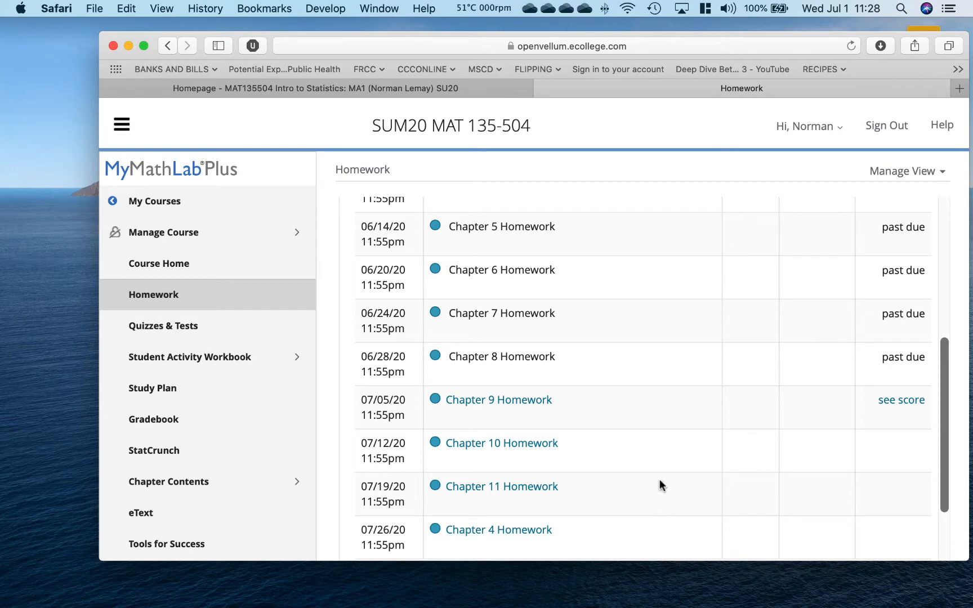
# Step: Open question 13 of the Chapter 9 Homework assignment
pyautogui.click(491, 402)
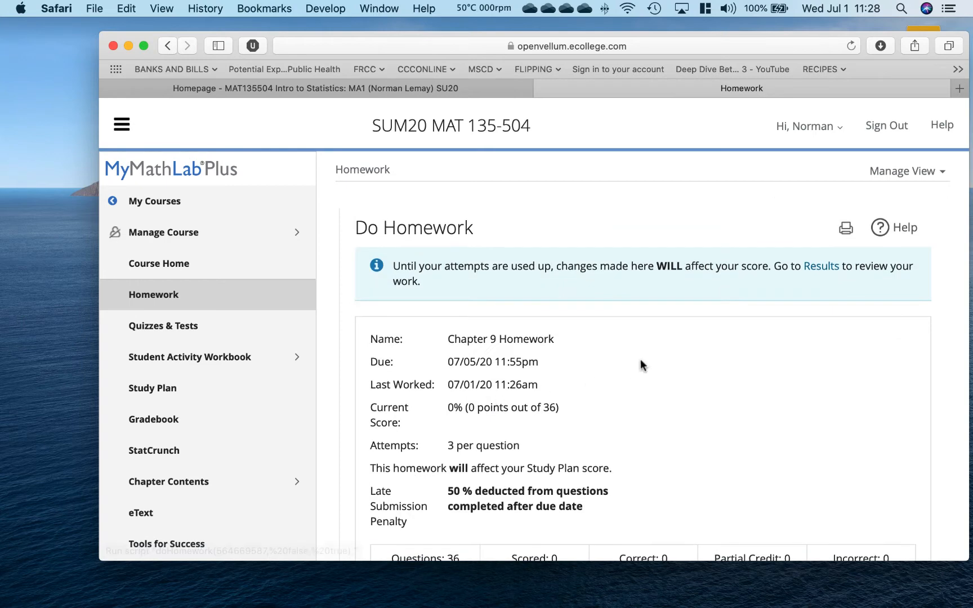
pyautogui.scroll(-5, 640, 360)
pyautogui.scroll(-3, 641, 363)
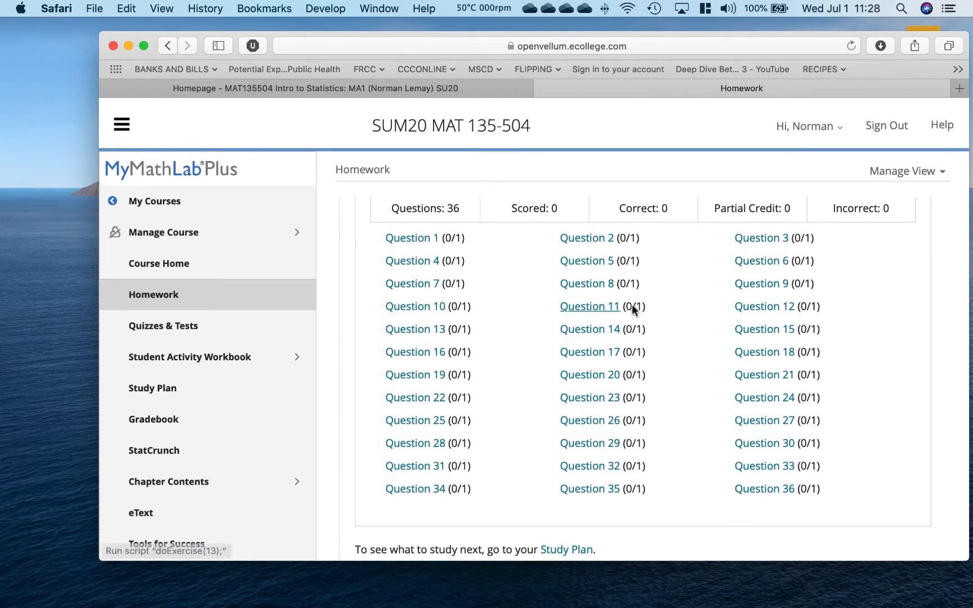
pyautogui.click(416, 329)
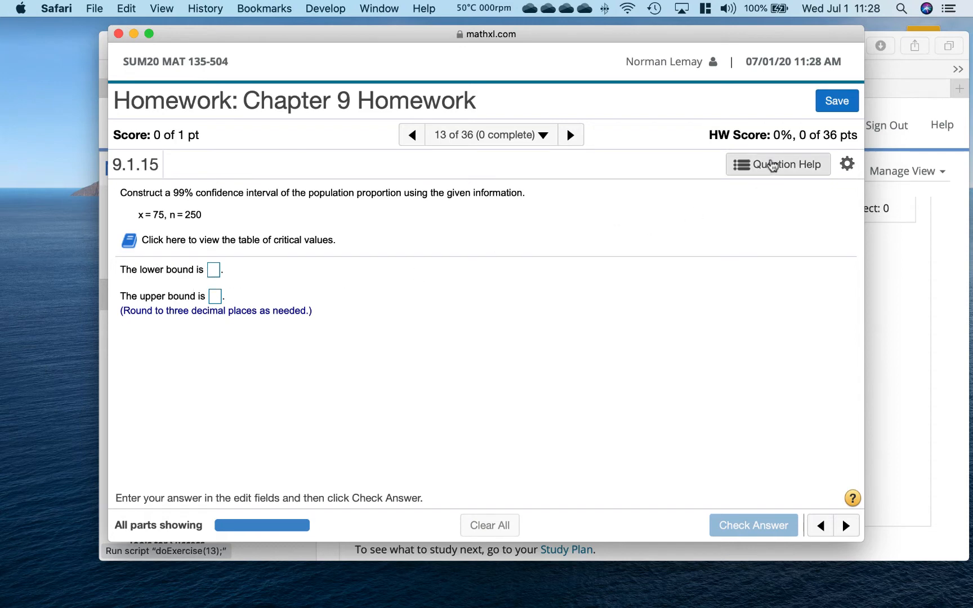
# Step: Launch StatCrunch from the question's help options and open the one-sample proportion analysis with summary data
pyautogui.click(772, 166)
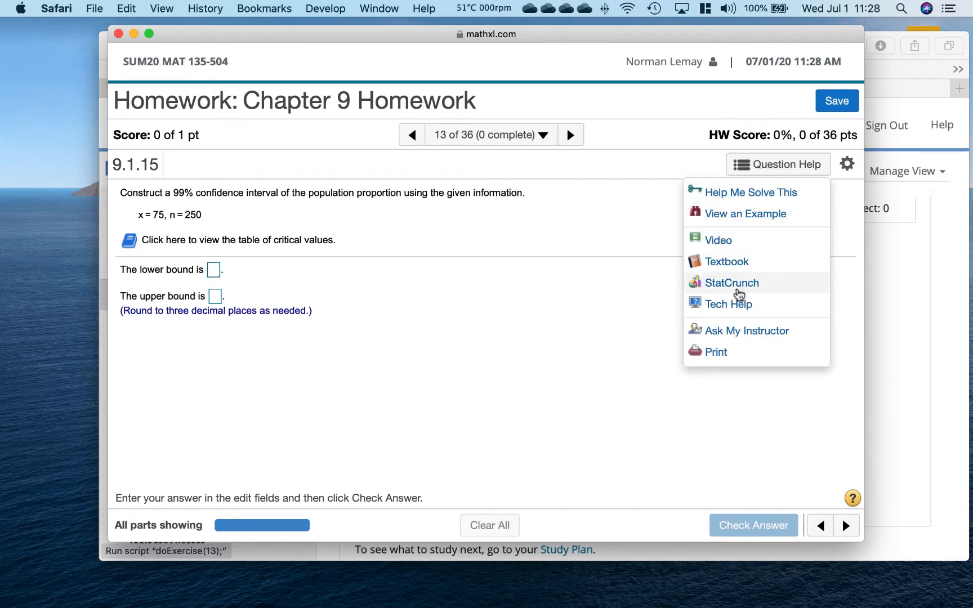
pyautogui.click(731, 281)
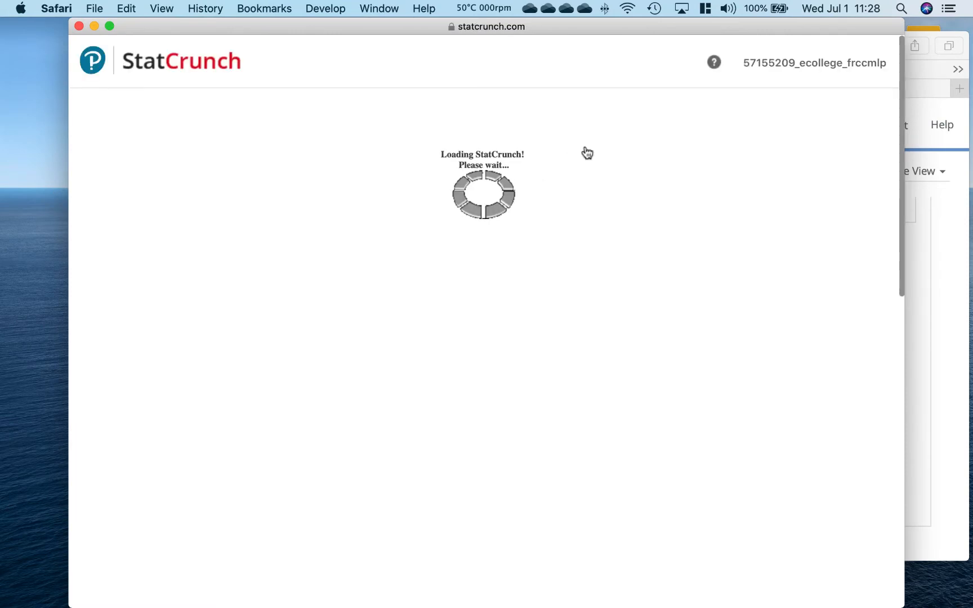
pyautogui.click(363, 122)
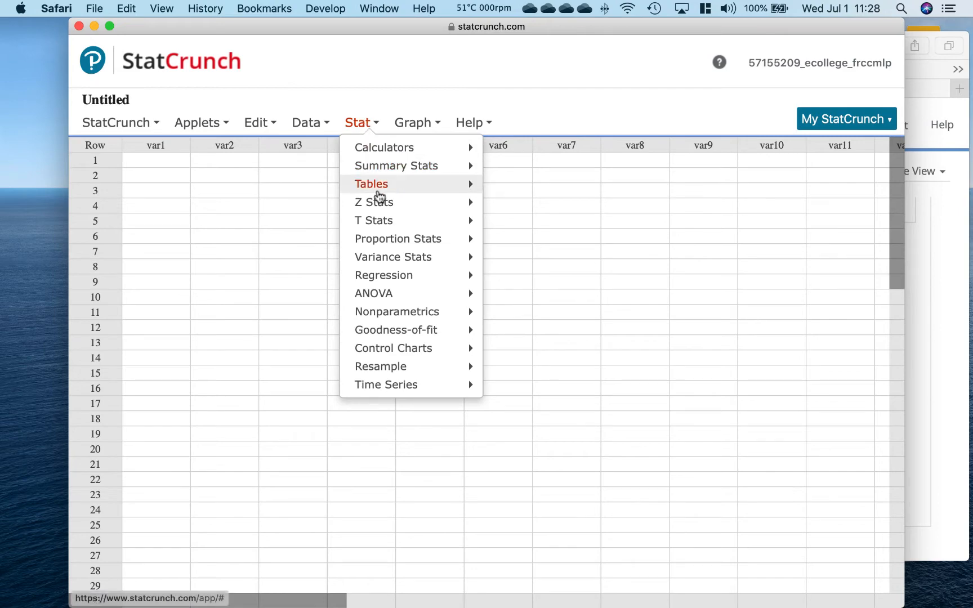
pyautogui.moveTo(382, 242)
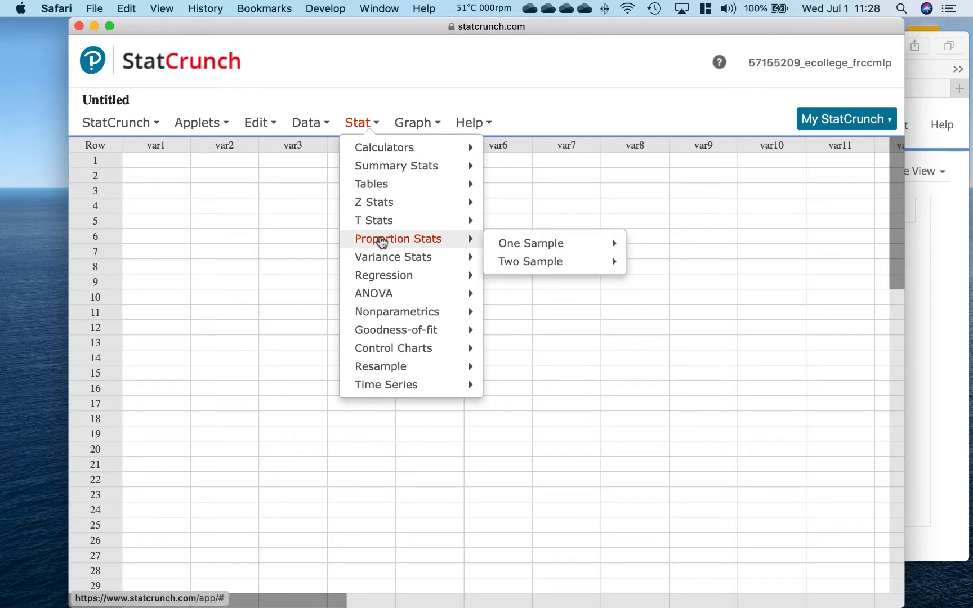
pyautogui.moveTo(589, 248)
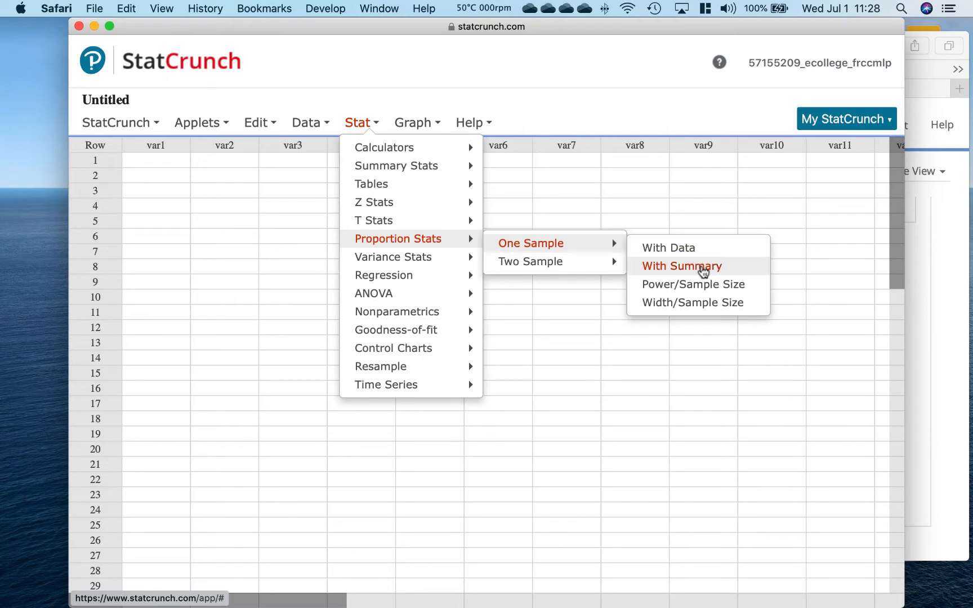
pyautogui.click(704, 270)
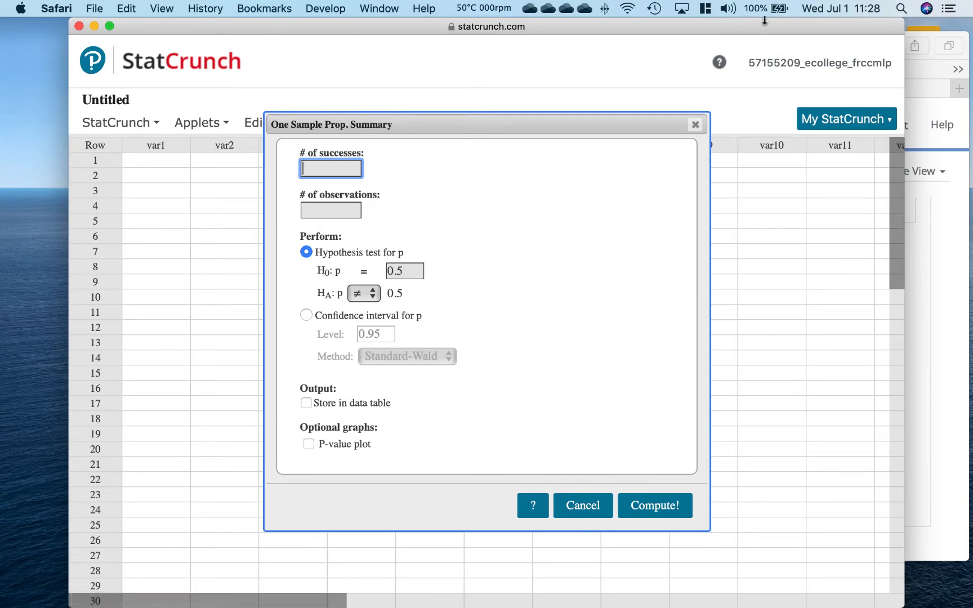
# Step: Move StatCrunch clear of the question's given values and enter 75 successes and 250 observations for the proportion
pyautogui.moveTo(762, 30); pyautogui.dragTo(765, 226)
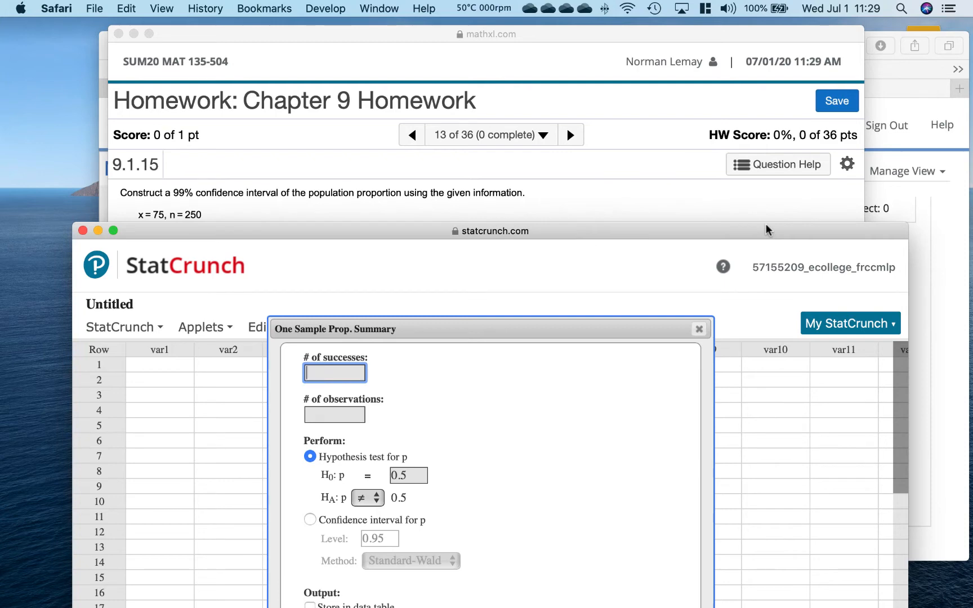
pyautogui.write('75')
pyautogui.click(339, 417)
pyautogui.write('250')
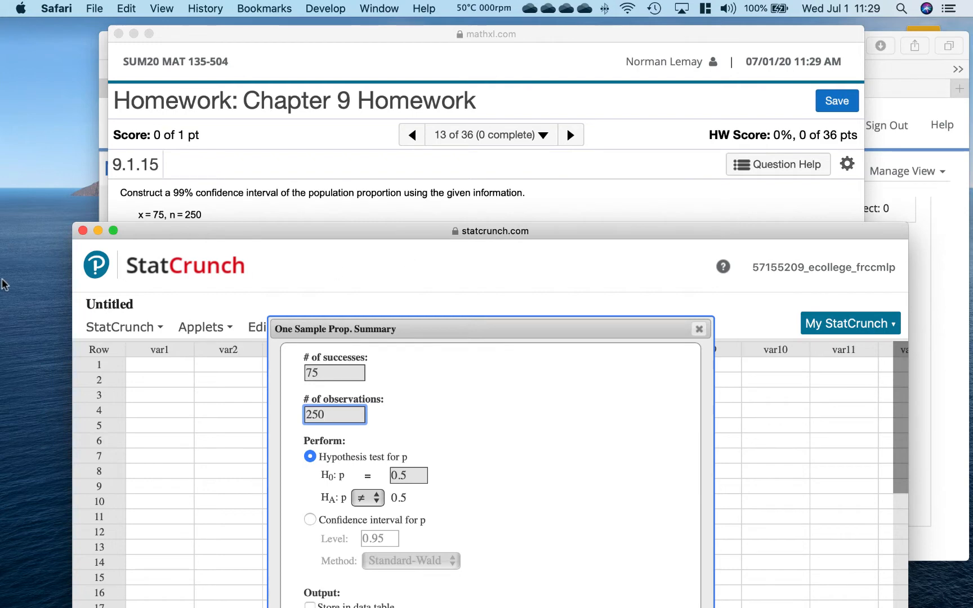
# Step: Arrange StatCrunch beside the question and compute a confidence interval for p at level 0.99 with the Standard-Wald method
pyautogui.moveTo(73, 304); pyautogui.dragTo(358, 304)
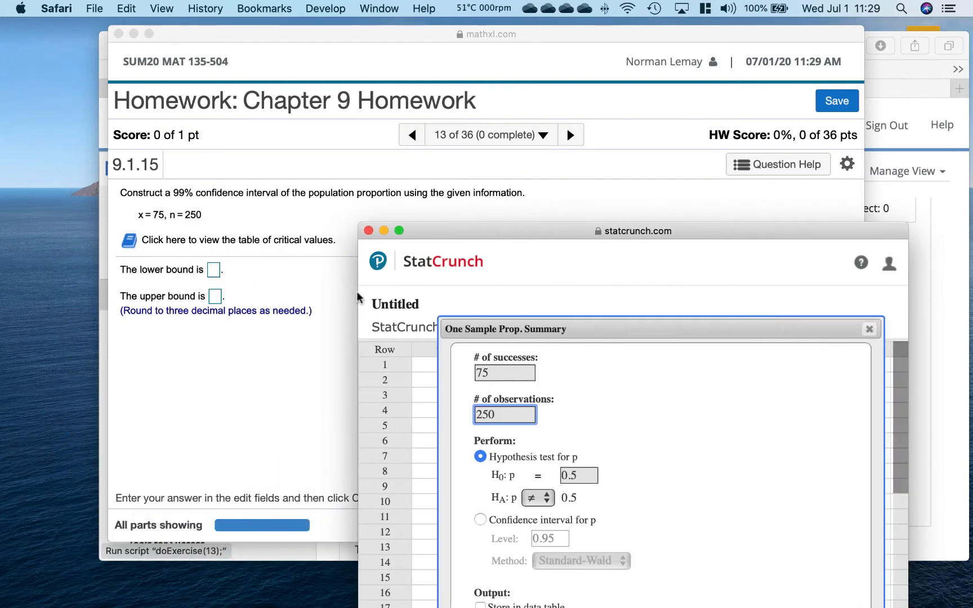
pyautogui.moveTo(480, 232); pyautogui.dragTo(573, 73)
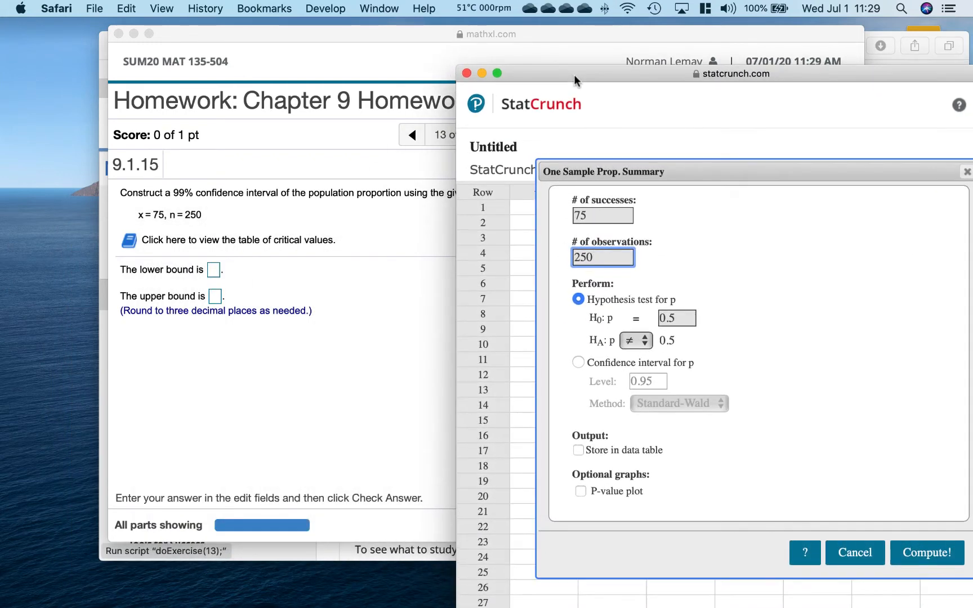
pyautogui.click(579, 363)
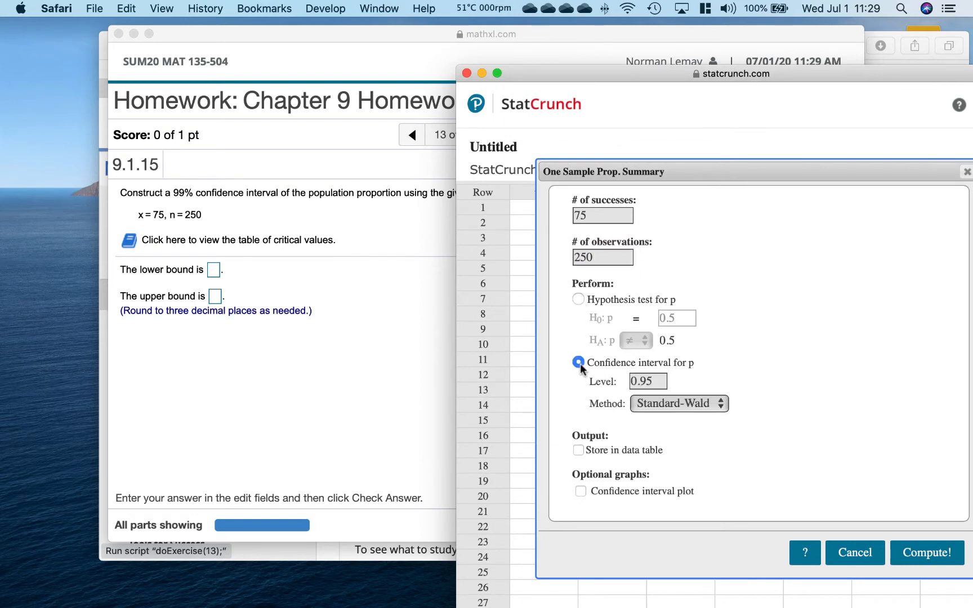
pyautogui.click(664, 381)
pyautogui.press('BackSpace')
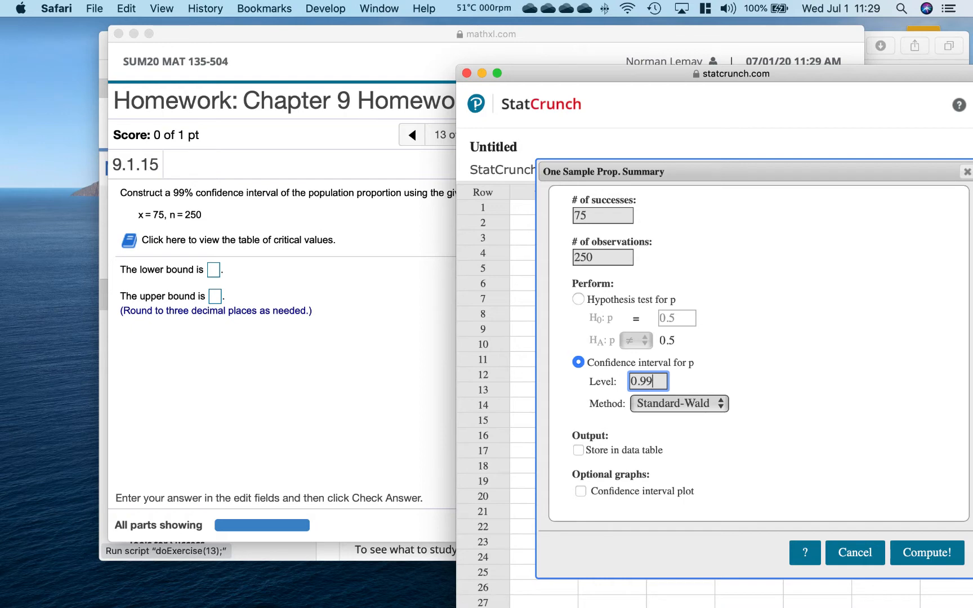
pyautogui.write('9')
pyautogui.click(930, 554)
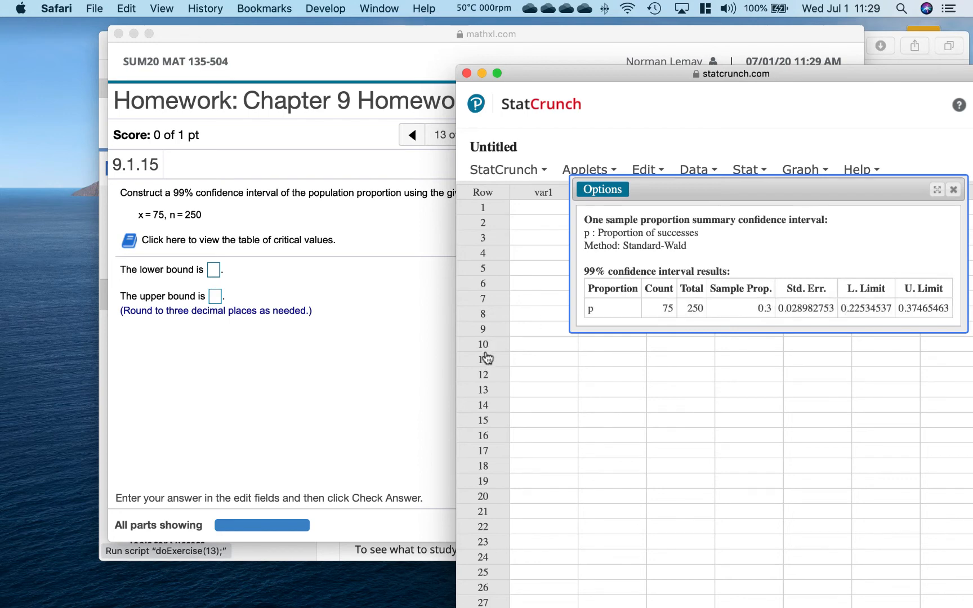
# Step: Answer question 13 in the homework window with lower bound .225 and upper bound .375, and check the answer
pyautogui.click(412, 358)
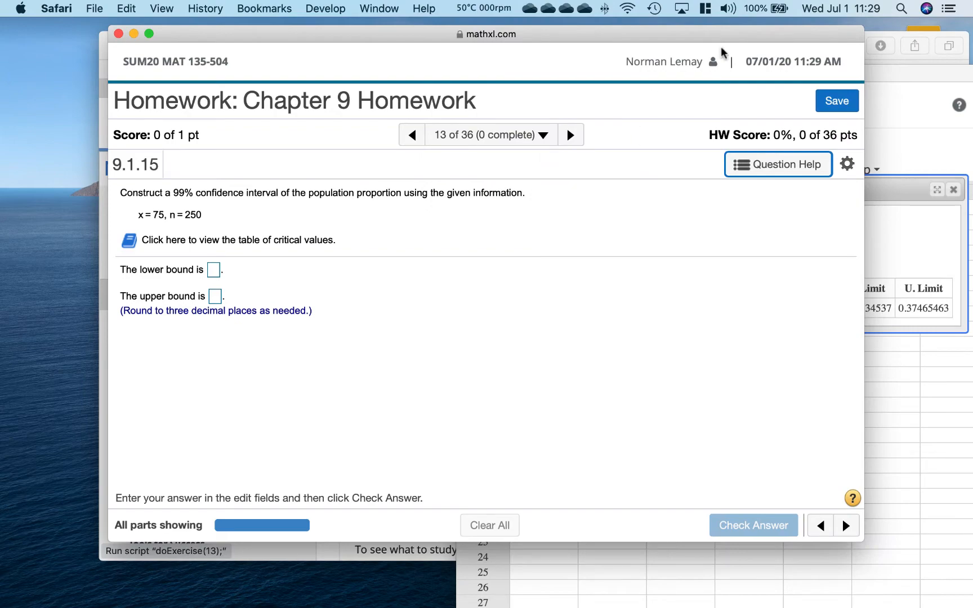
pyautogui.moveTo(738, 43); pyautogui.dragTo(640, 52)
pyautogui.moveTo(640, 97); pyautogui.dragTo(631, 154)
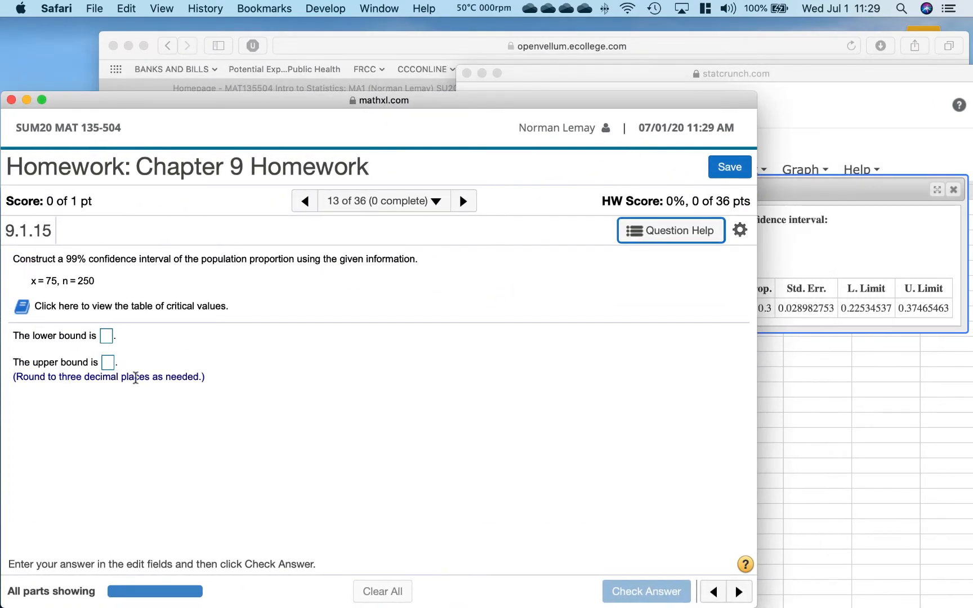
pyautogui.click(105, 338)
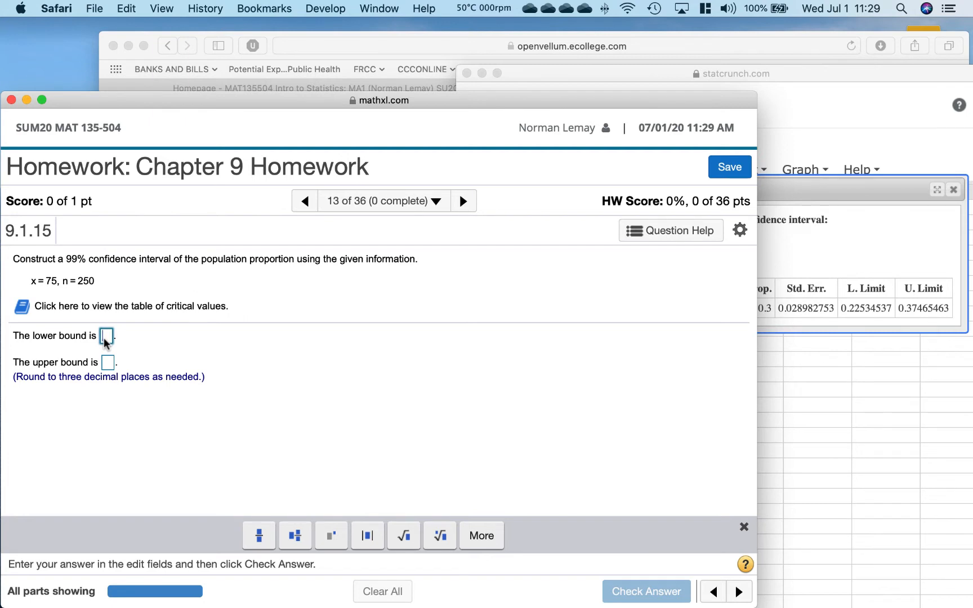
pyautogui.write('.225')
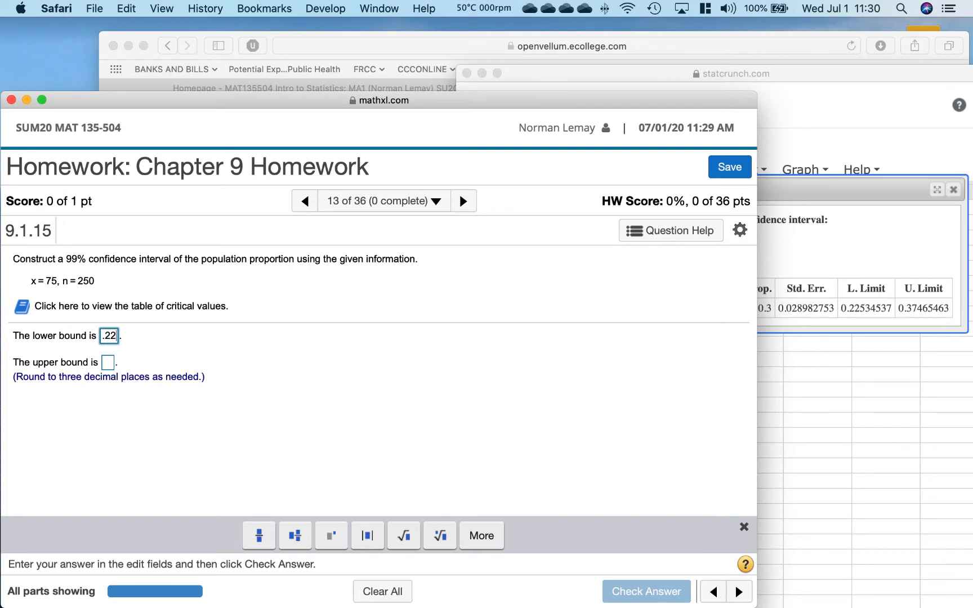
pyautogui.click(108, 366)
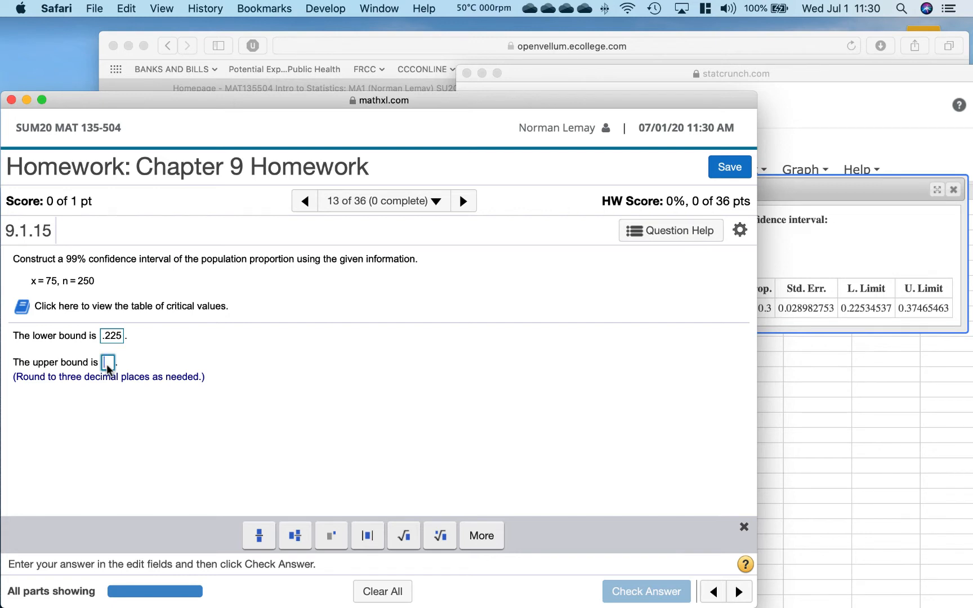
pyautogui.write('.375')
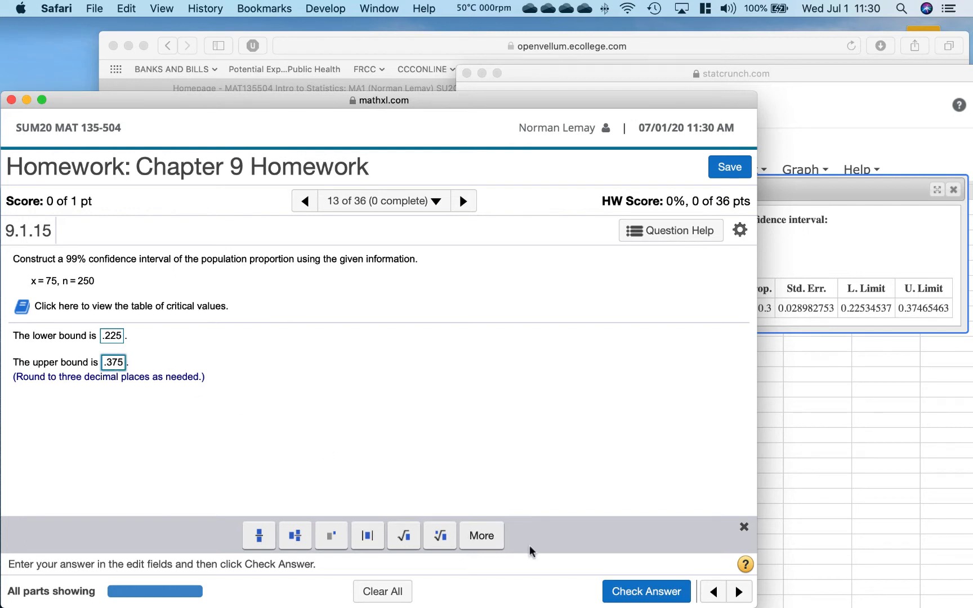
pyautogui.click(631, 592)
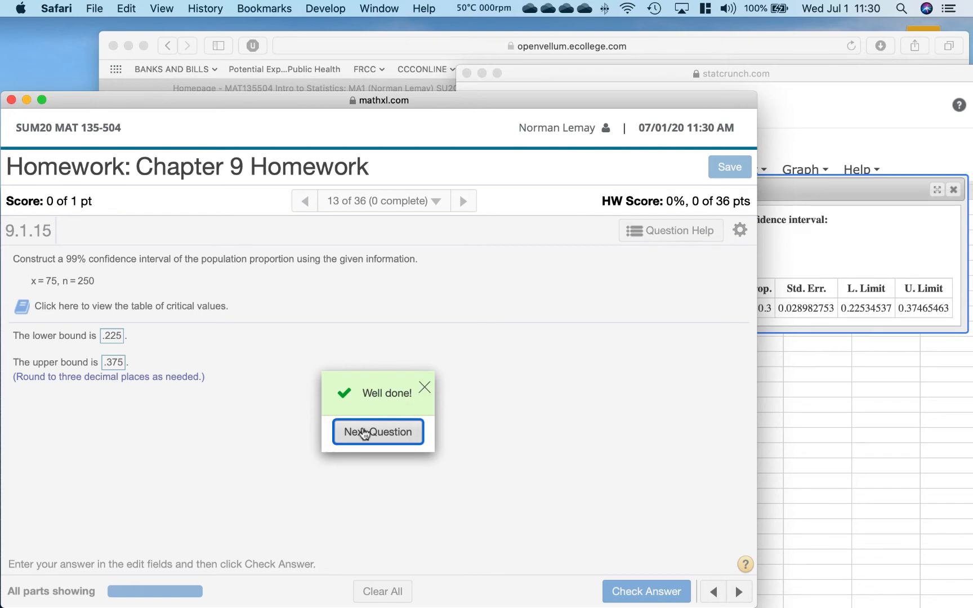
# Step: Advance to question 15 of the homework, skipping question 14, and reposition the homework window to show it fully
pyautogui.click(361, 431)
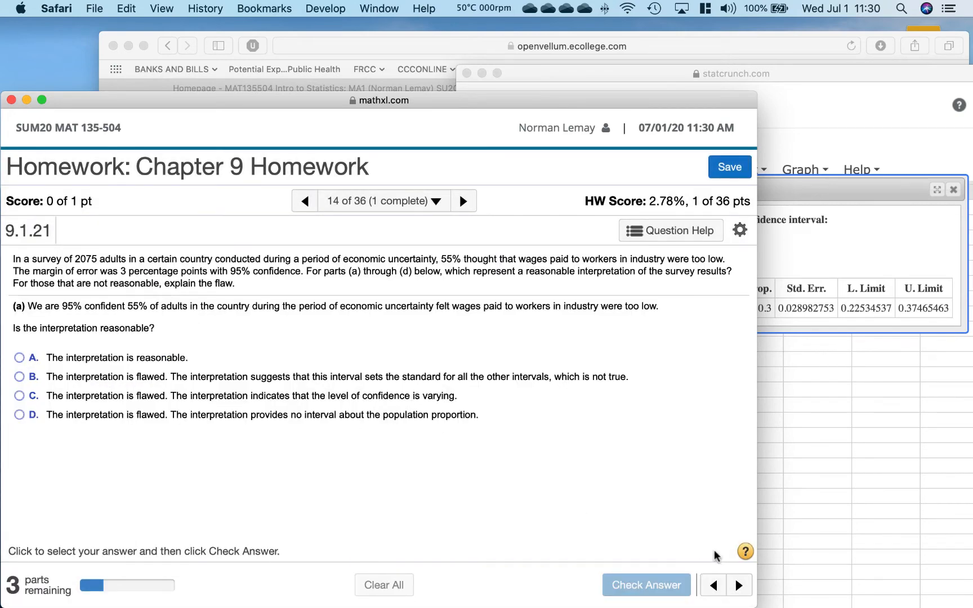
pyautogui.click(738, 586)
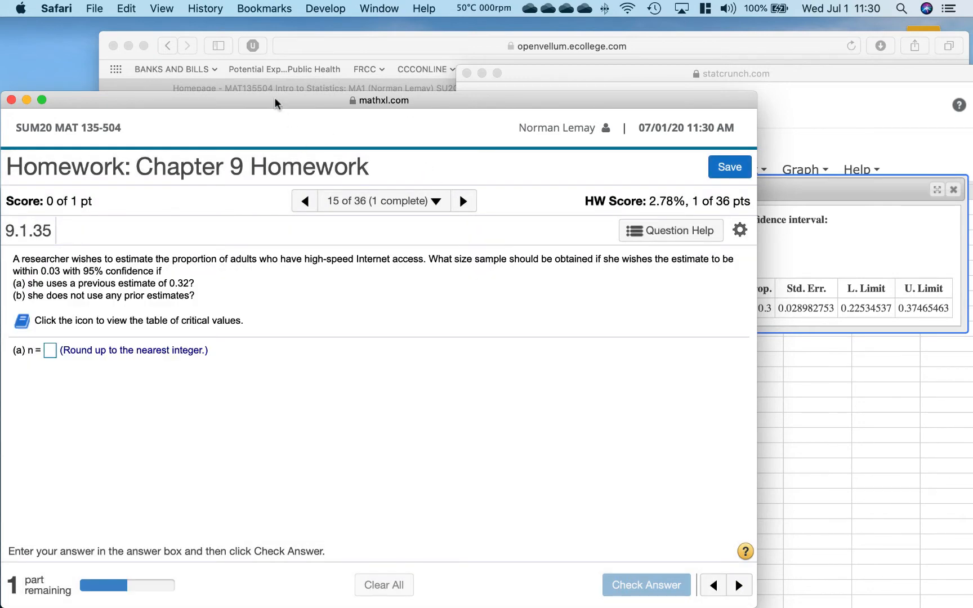
pyautogui.moveTo(275, 104); pyautogui.dragTo(296, 46)
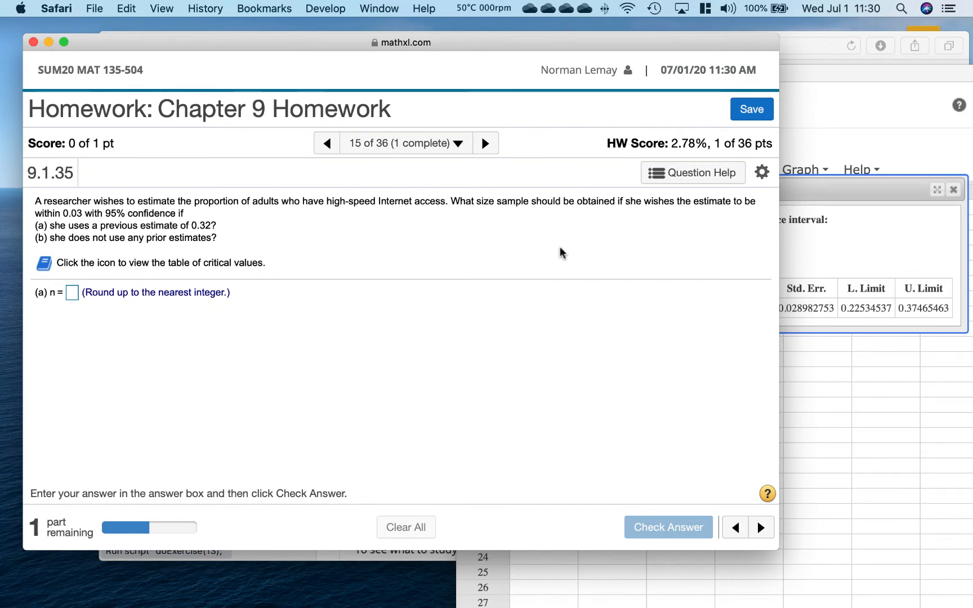
# Step: Close the confidence interval results in StatCrunch and open the one-sample proportion Width/Sample Size calculator
pyautogui.click(935, 226)
pyautogui.click(953, 190)
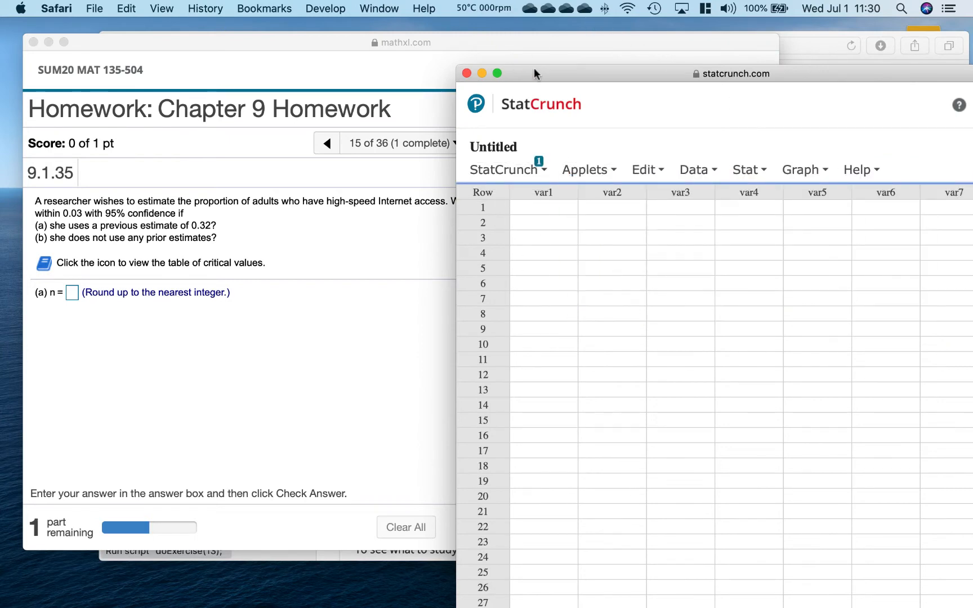
pyautogui.moveTo(534, 68); pyautogui.dragTo(468, 224)
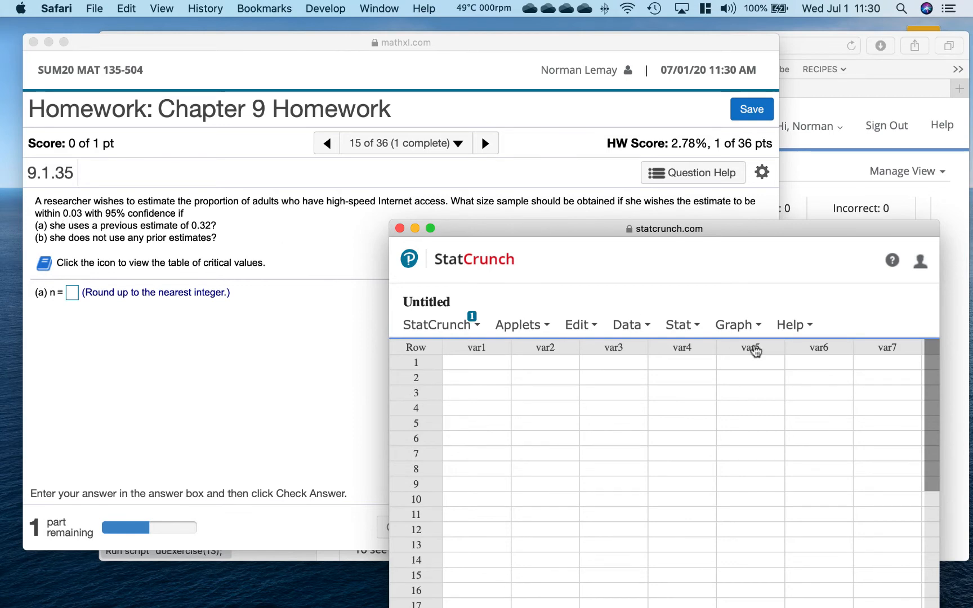
pyautogui.click(695, 326)
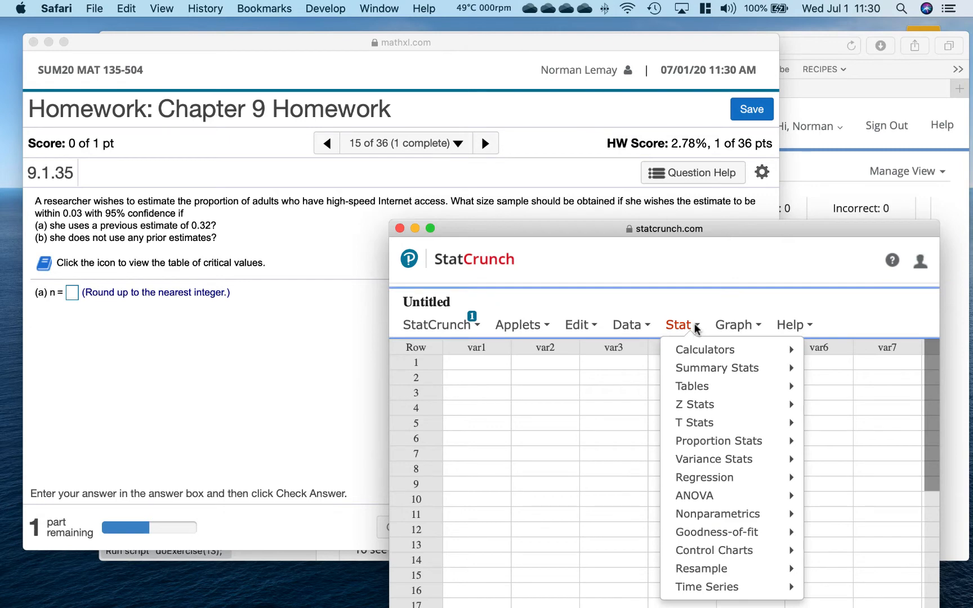
pyautogui.moveTo(706, 445)
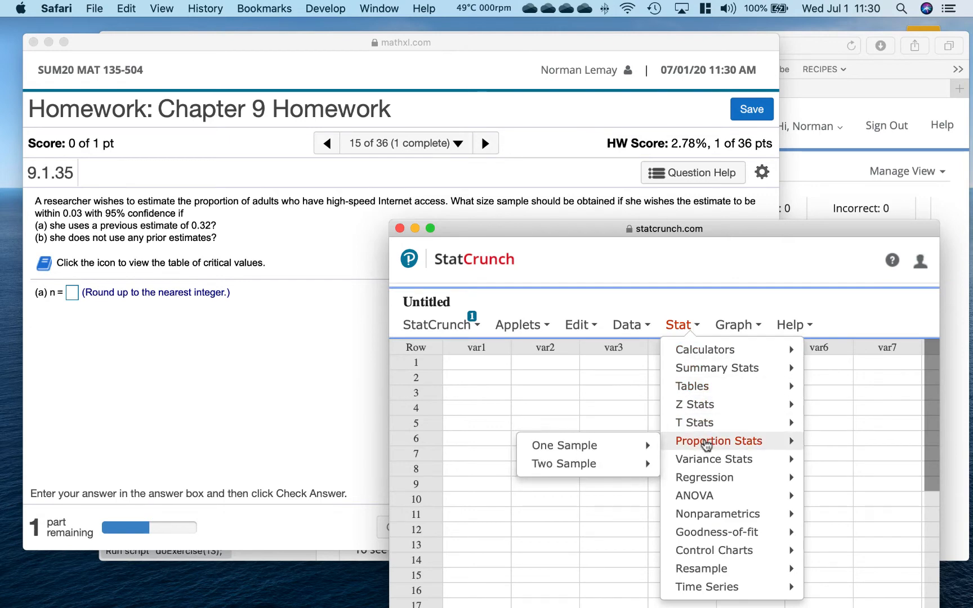
pyautogui.moveTo(570, 449)
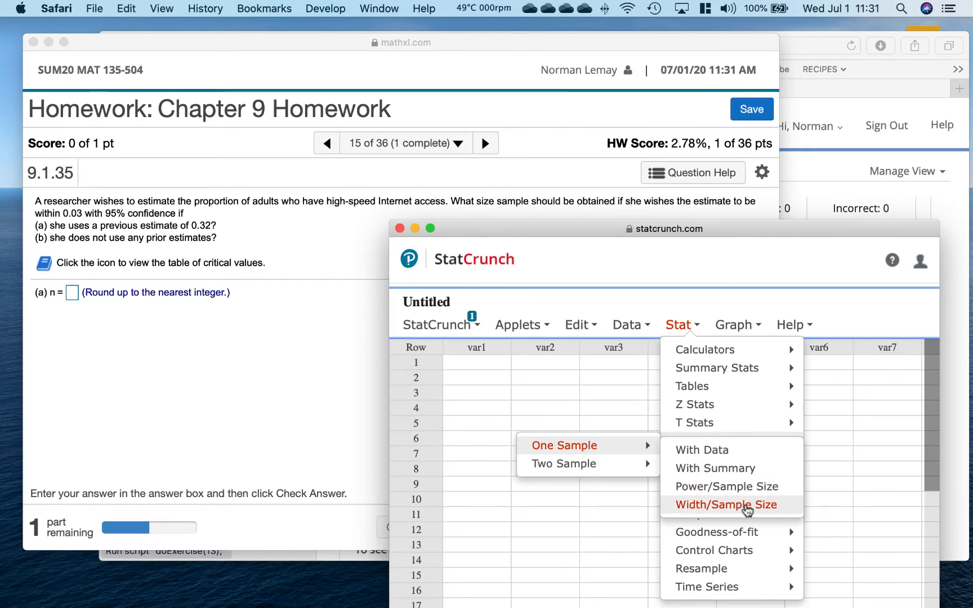
pyautogui.click(747, 509)
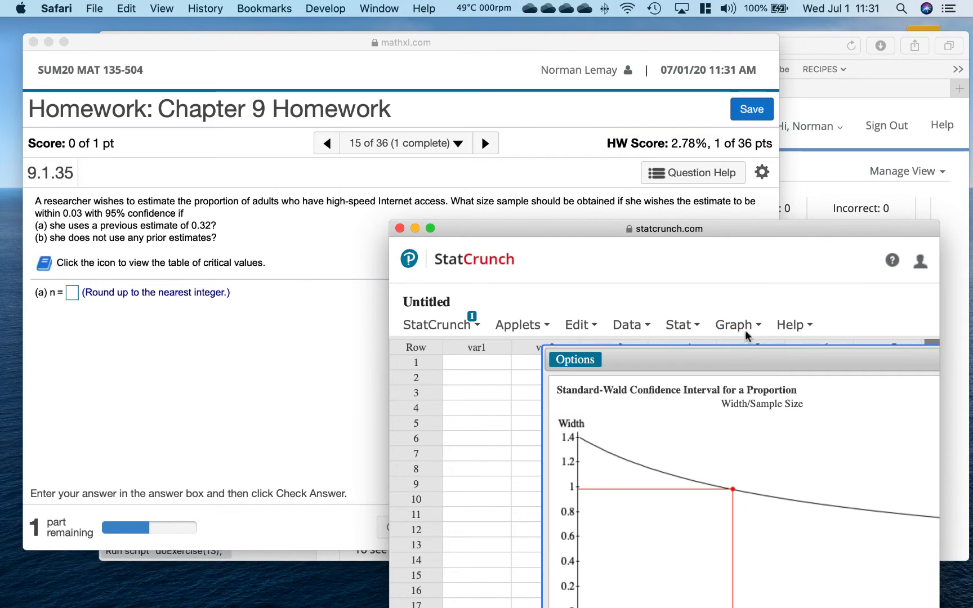
# Step: Reposition the StatCrunch window and compute the sample size for target proportion .32 and width .06
pyautogui.moveTo(742, 228); pyautogui.dragTo(736, 56)
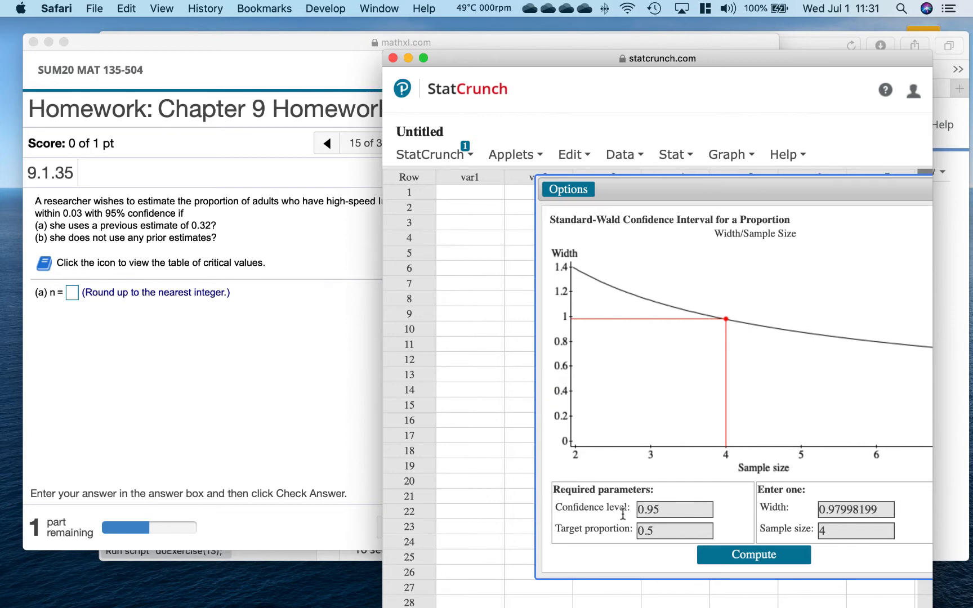
pyautogui.click(680, 533)
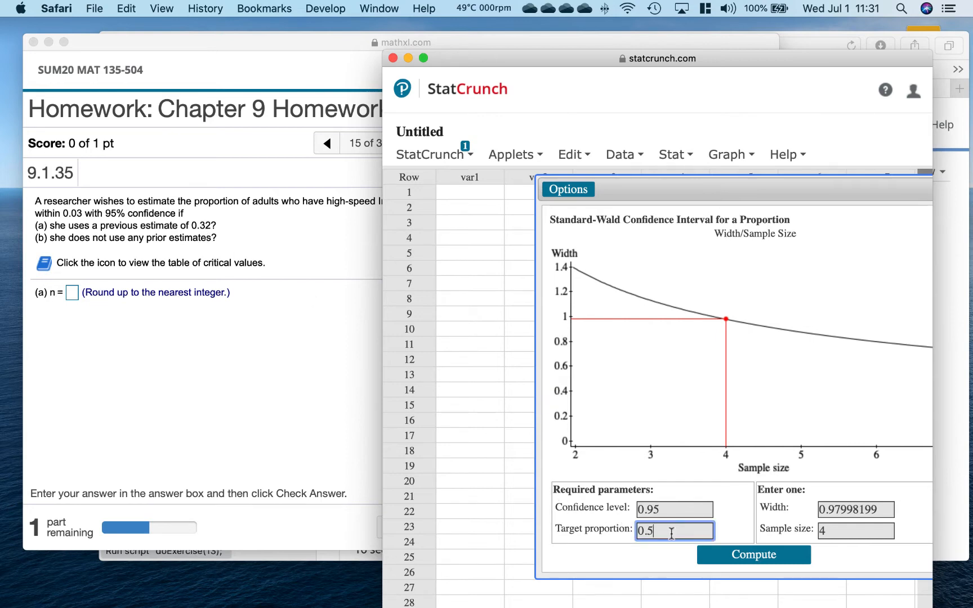
pyautogui.moveTo(672, 532); pyautogui.dragTo(610, 528)
pyautogui.write('.32')
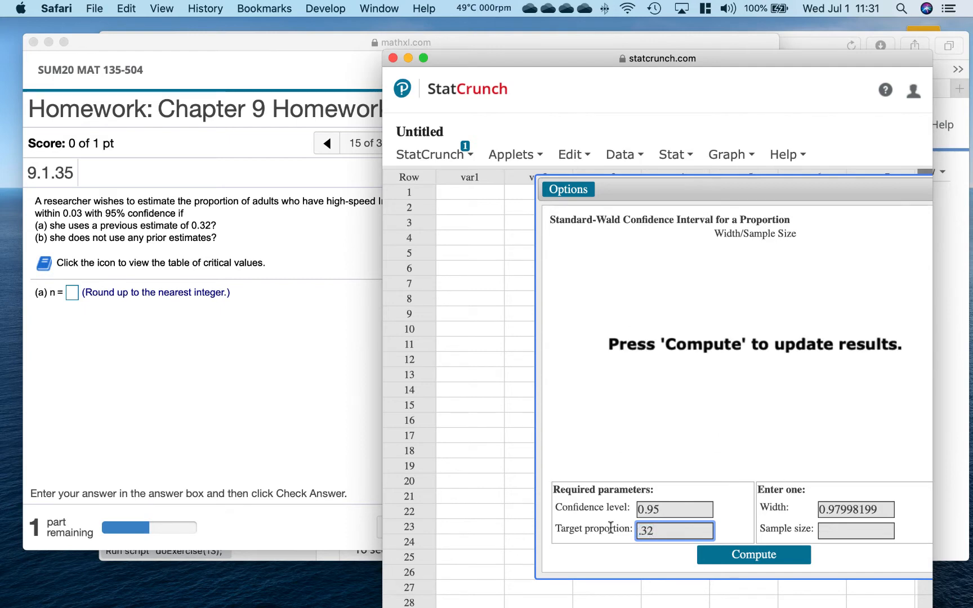
pyautogui.click(871, 532)
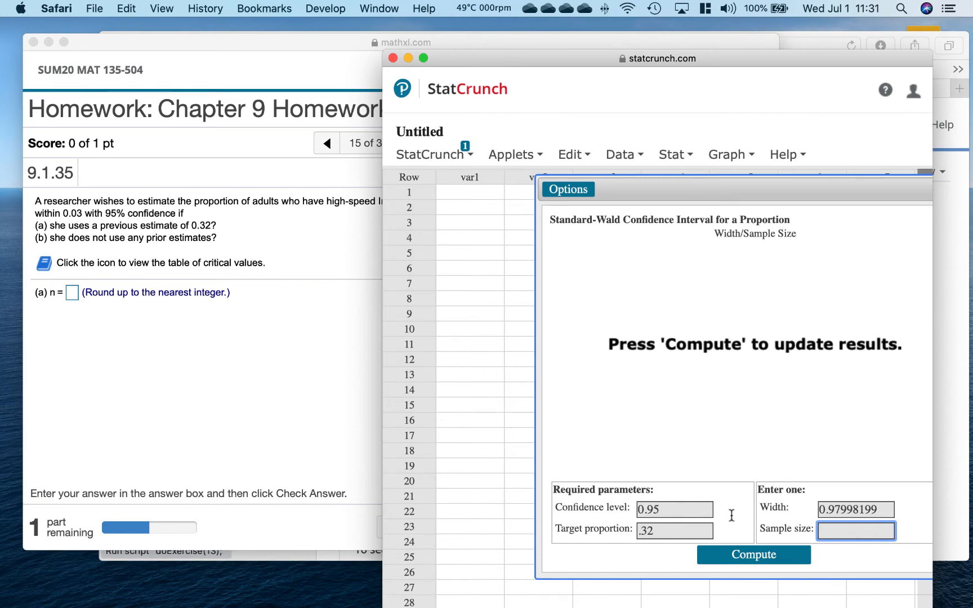
pyautogui.click(885, 509)
pyautogui.moveTo(885, 509); pyautogui.dragTo(790, 506)
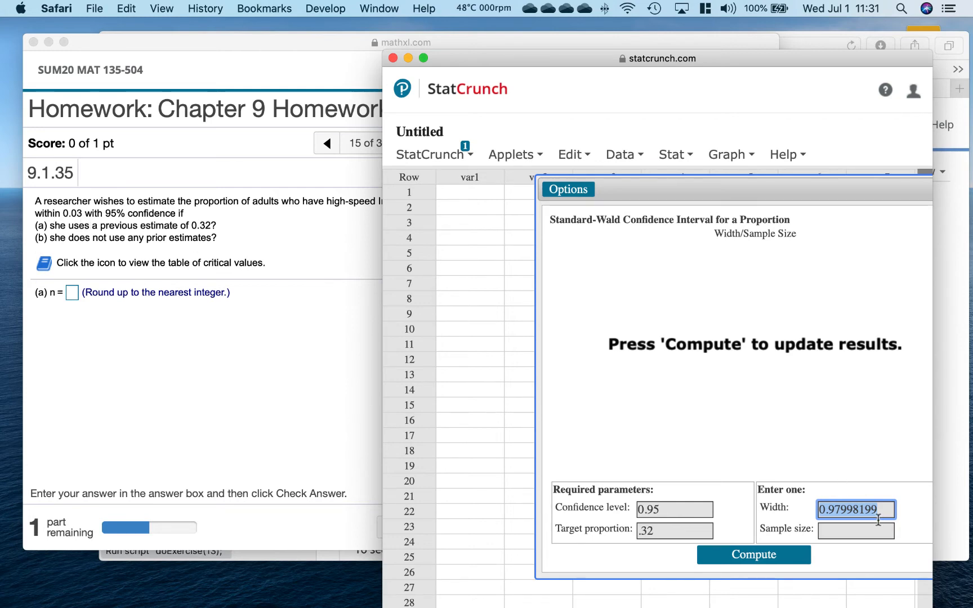
pyautogui.press('BackSpace')
pyautogui.write('.0')
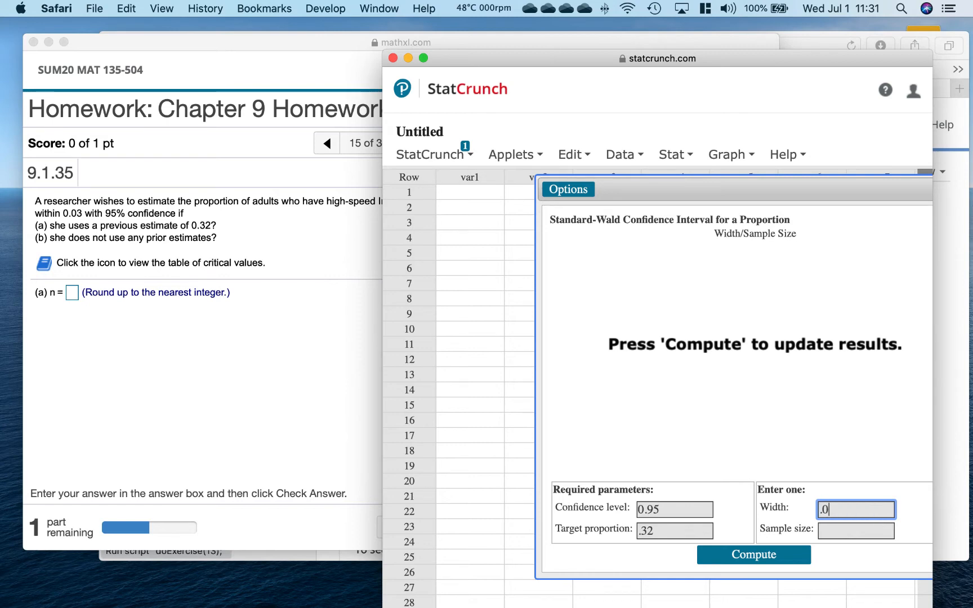
pyautogui.write('6')
pyautogui.click(766, 555)
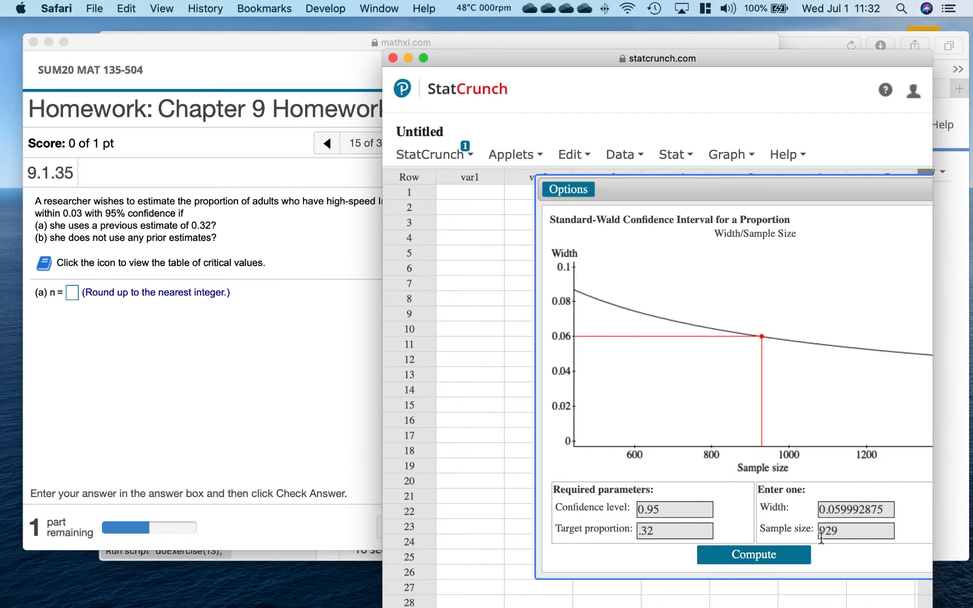
# Step: Answer part (a) of question 15 in the homework window with n = 929 and check the answer
pyautogui.click(858, 538)
pyautogui.click(493, 463)
pyautogui.click(284, 401)
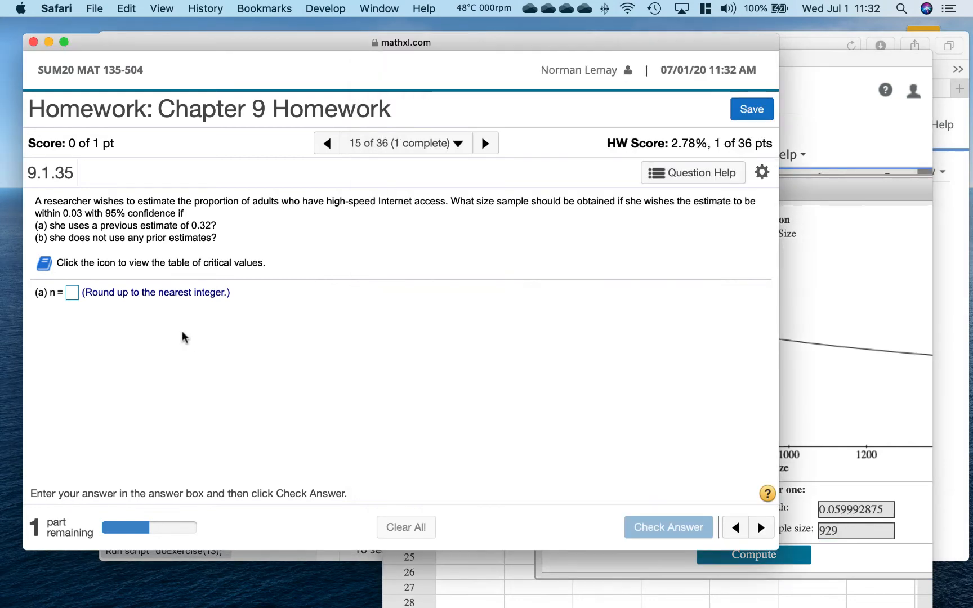
pyautogui.click(72, 293)
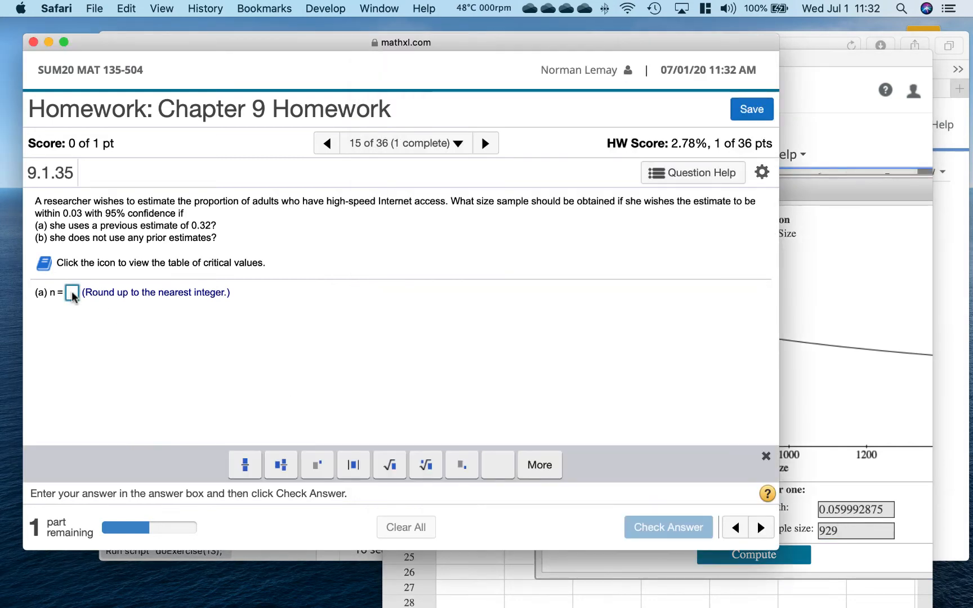
pyautogui.write('9')
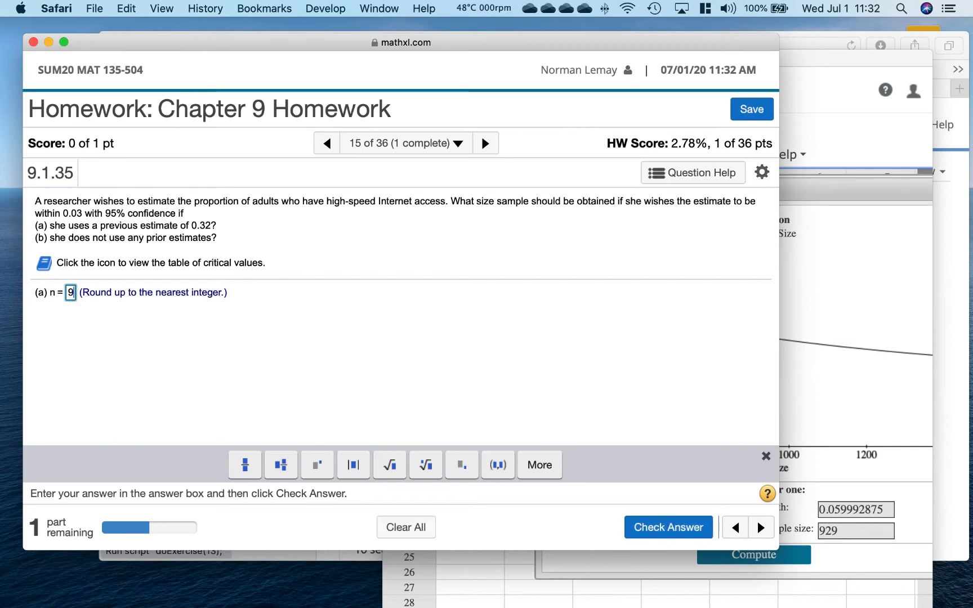
pyautogui.write('29')
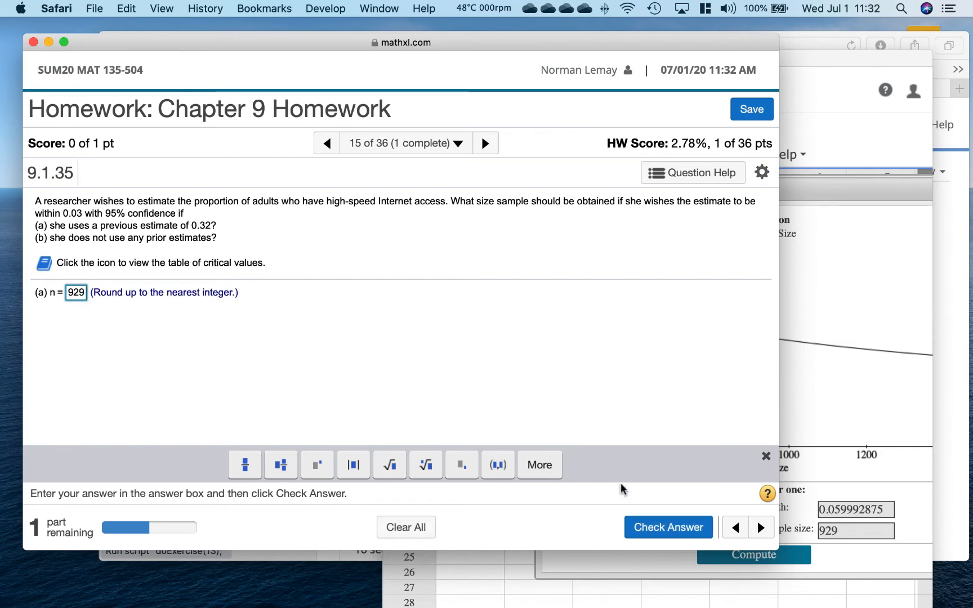
pyautogui.click(662, 532)
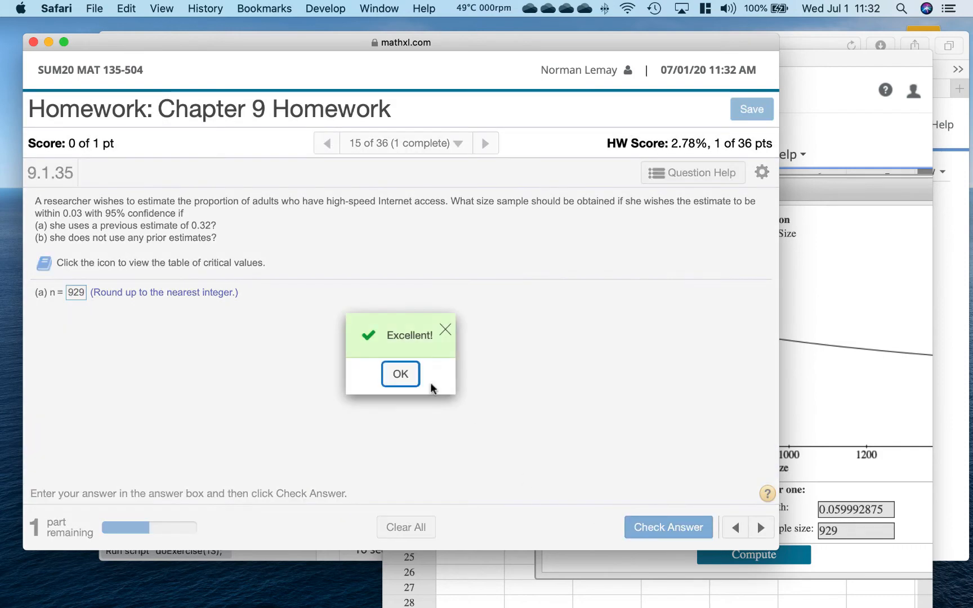
pyautogui.click(400, 381)
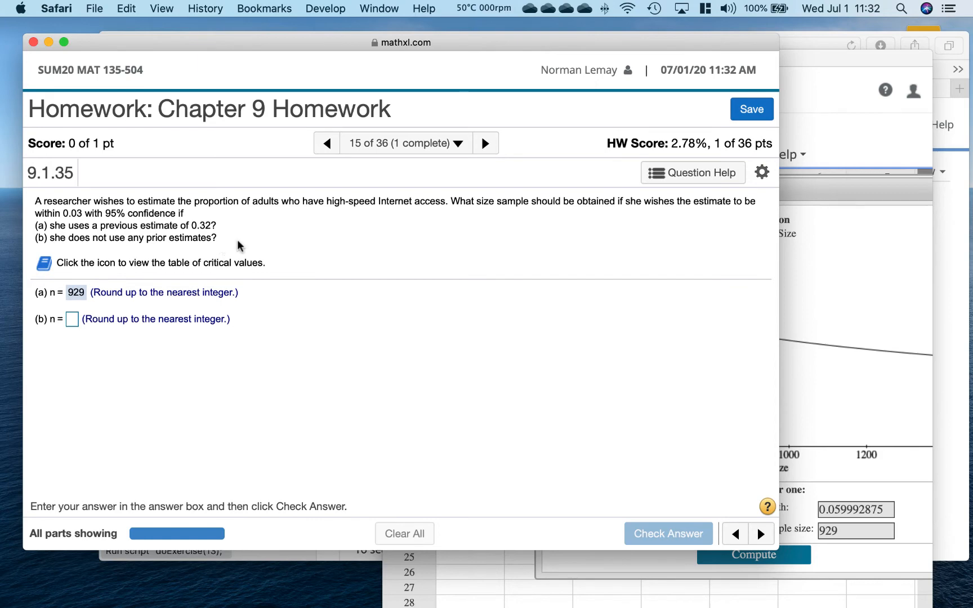
# Step: Return to the StatCrunch calculator and compute the sample size for target proportion .5 and width .06
pyautogui.click(825, 286)
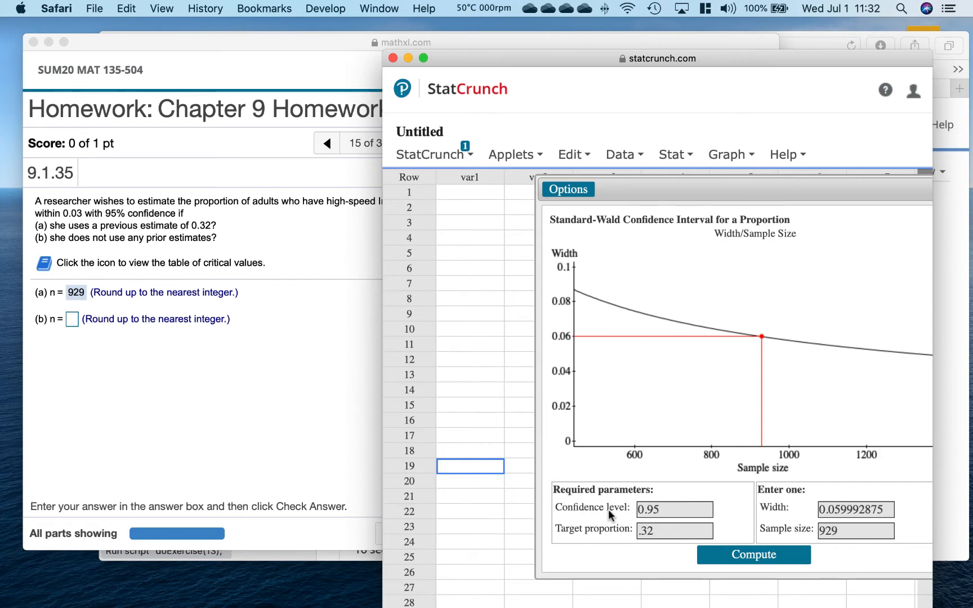
pyautogui.click(670, 510)
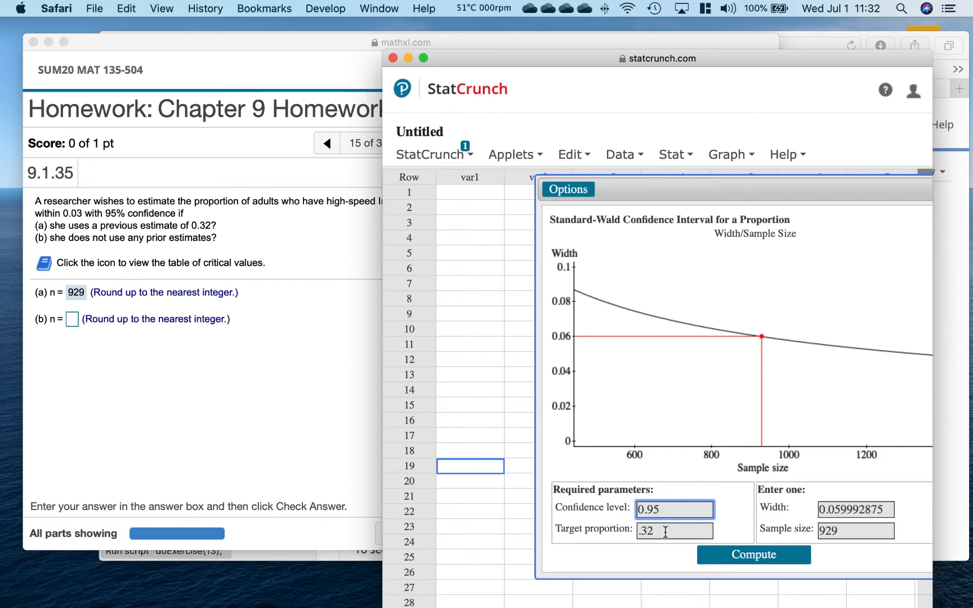
pyautogui.click(665, 531)
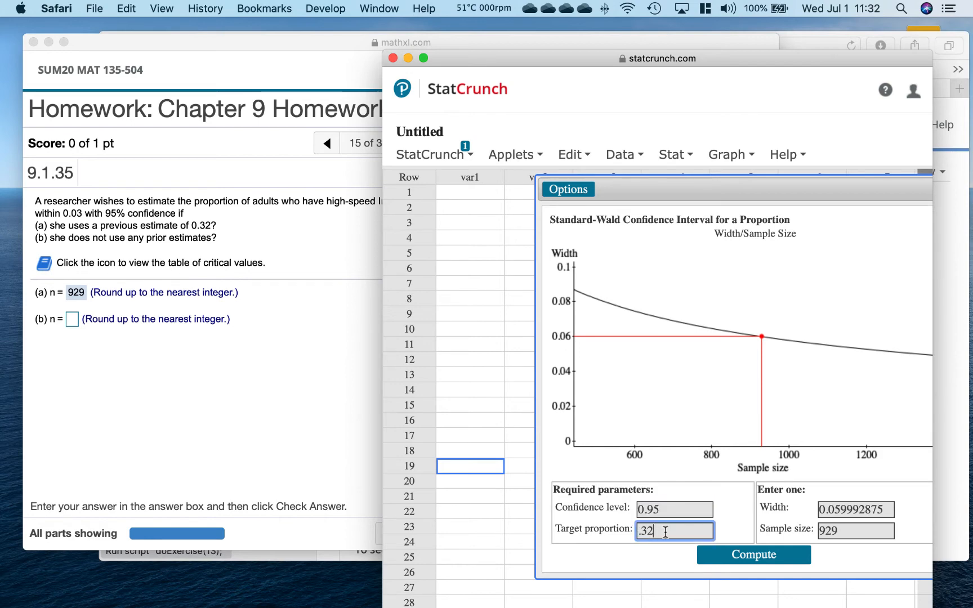
pyautogui.press('BackSpace')
pyautogui.press('BackSpace')
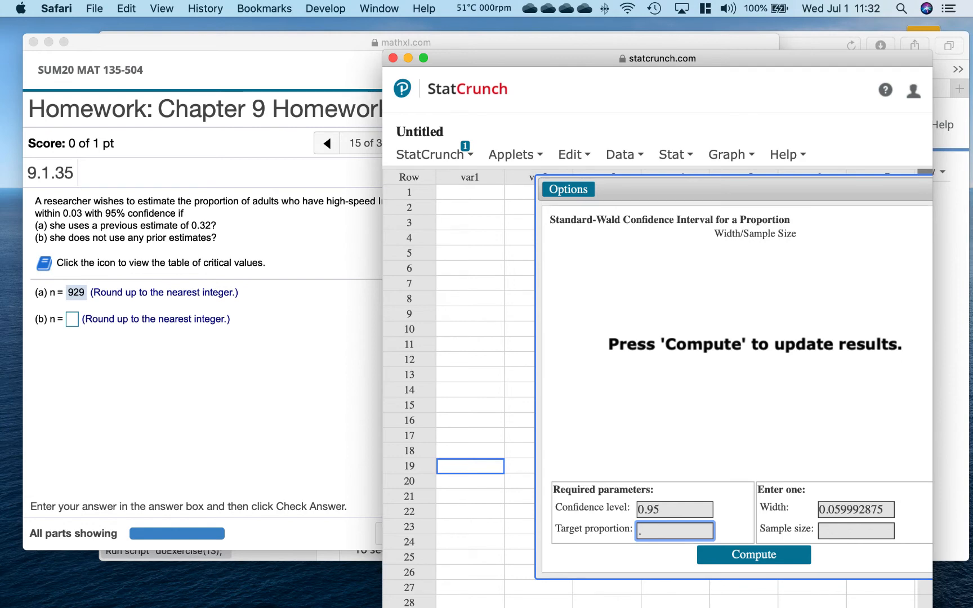
pyautogui.write('.')
pyautogui.press('BackSpace')
pyautogui.write('5')
pyautogui.moveTo(887, 508); pyautogui.dragTo(764, 505)
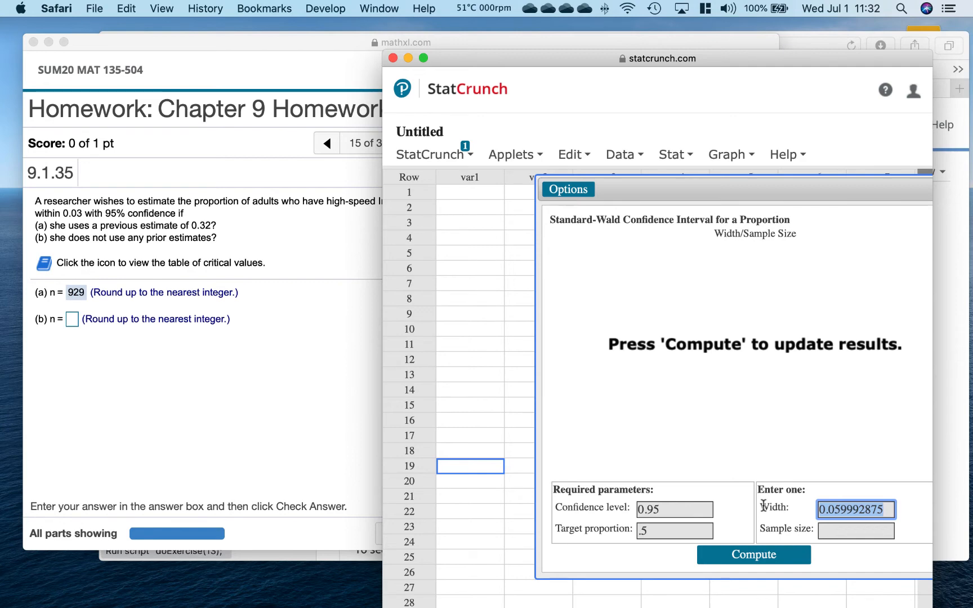
pyautogui.write('.06')
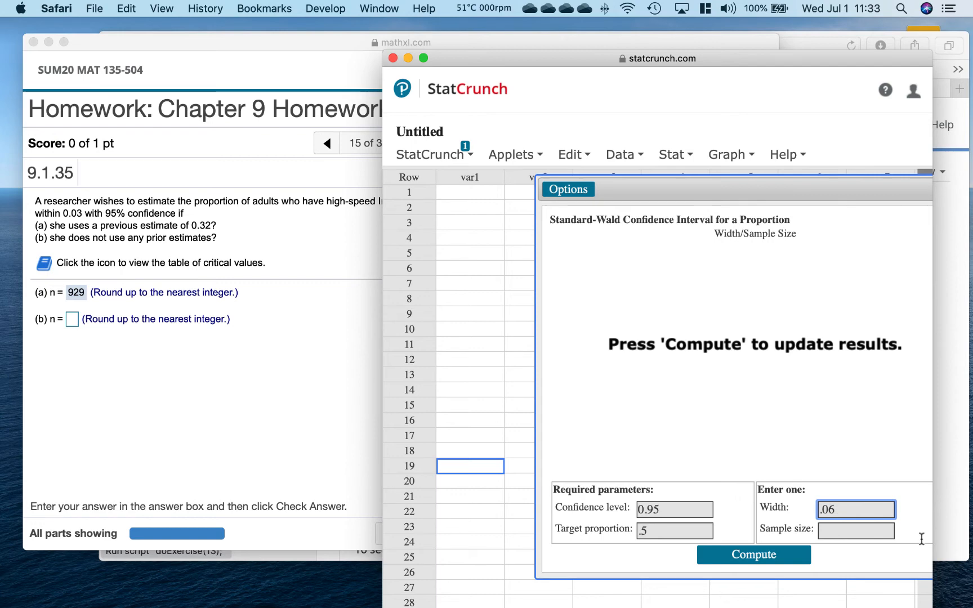
pyautogui.click(752, 557)
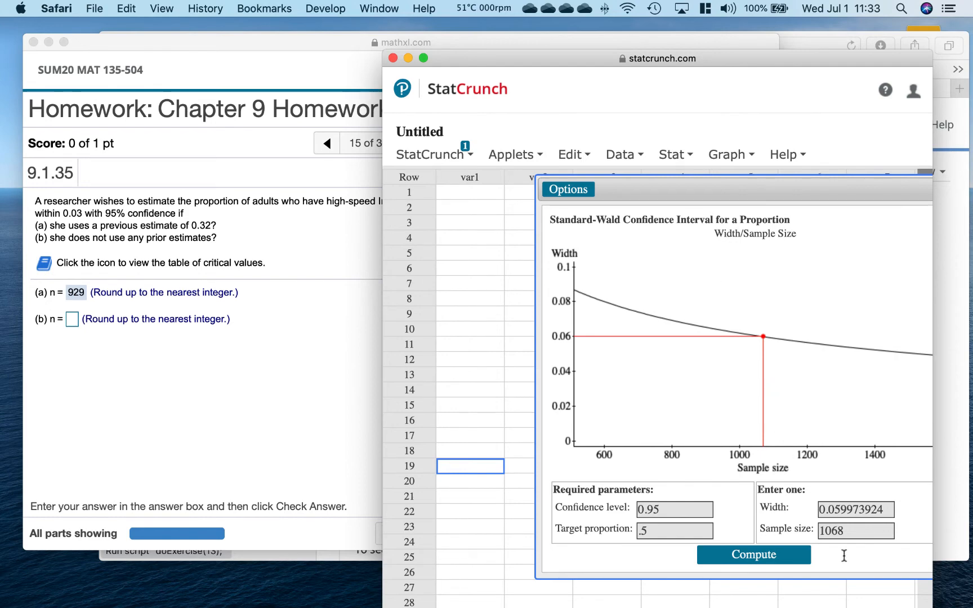
# Step: Answer part (b) of question 15 in the homework window with n = 1068, check it and dismiss the feedback
pyautogui.click(72, 321)
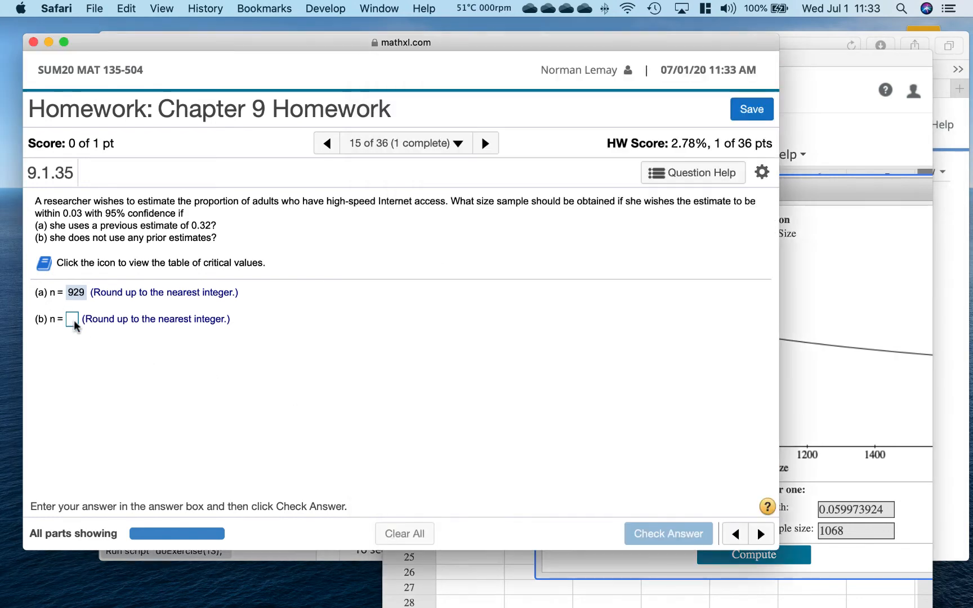
pyautogui.click(72, 322)
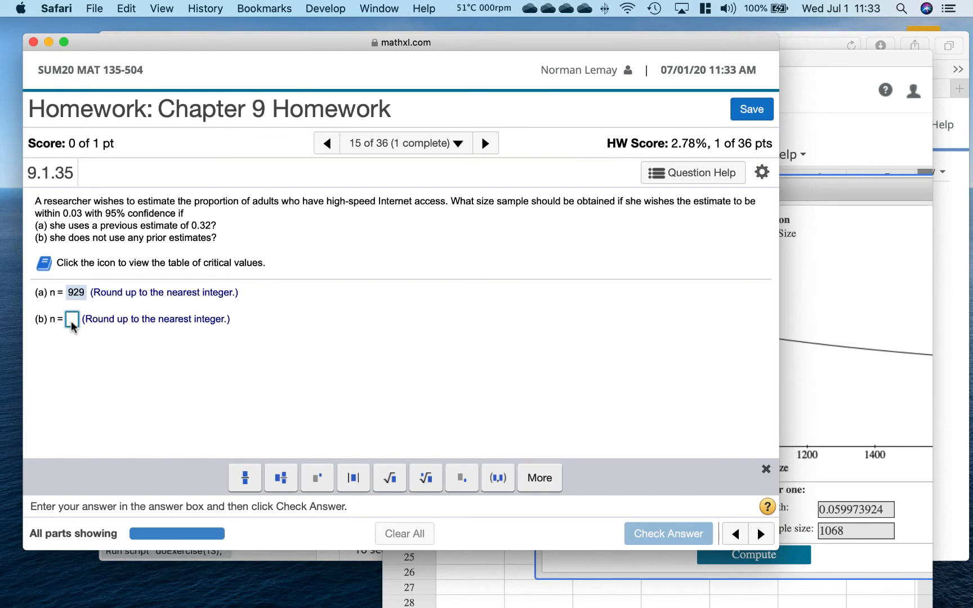
pyautogui.write('106')
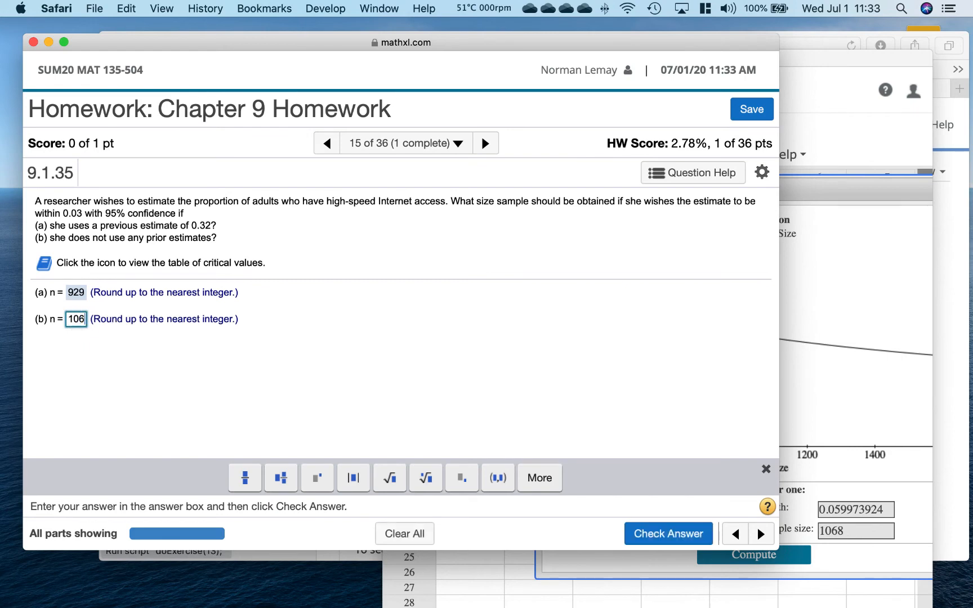
pyautogui.write('8')
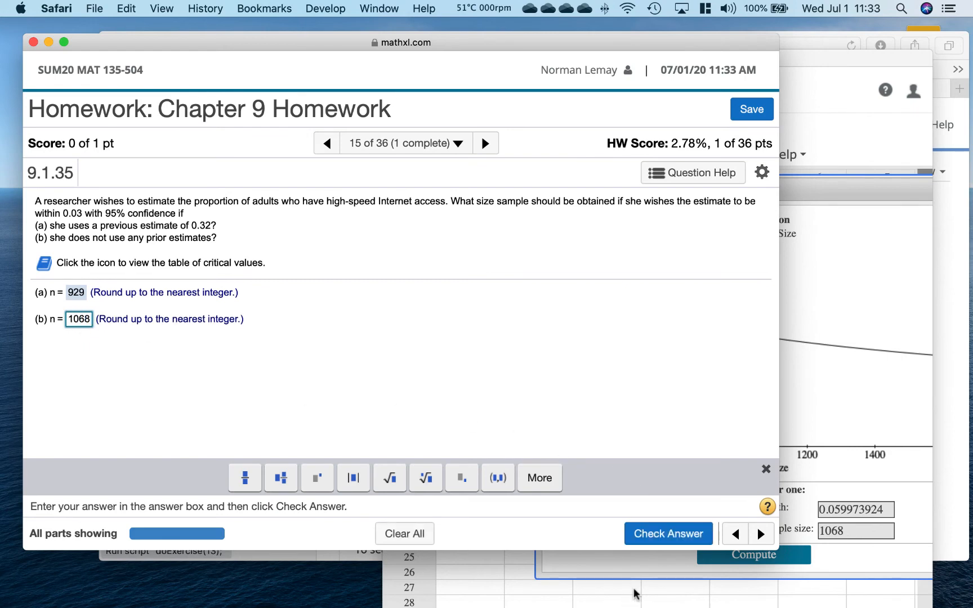
pyautogui.click(677, 537)
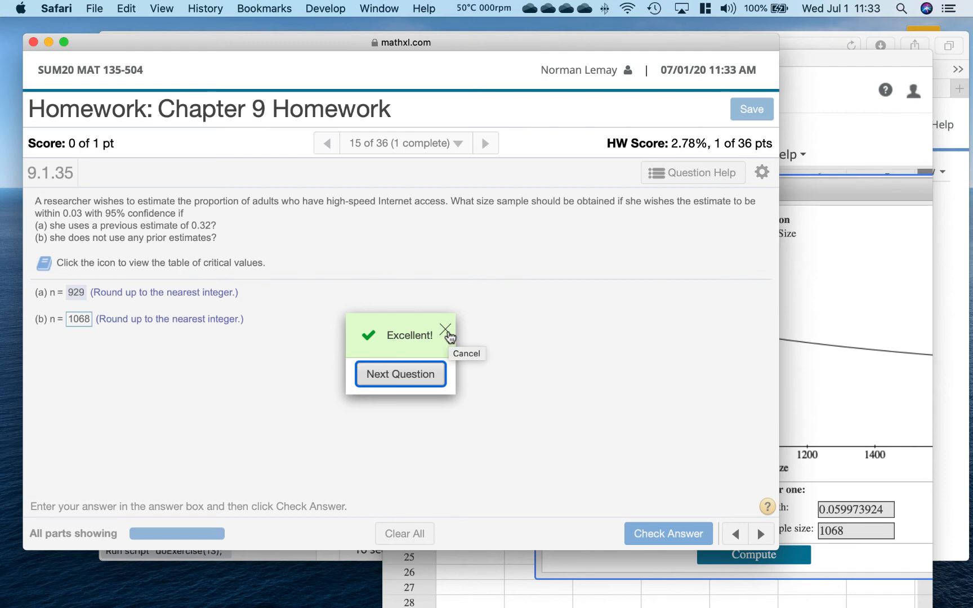
pyautogui.click(448, 332)
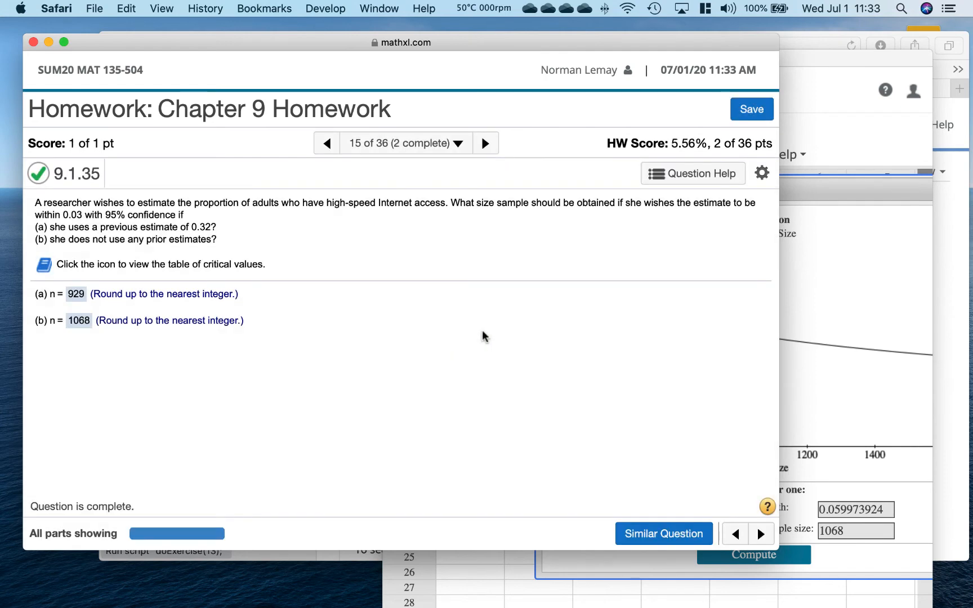
pyautogui.click(860, 395)
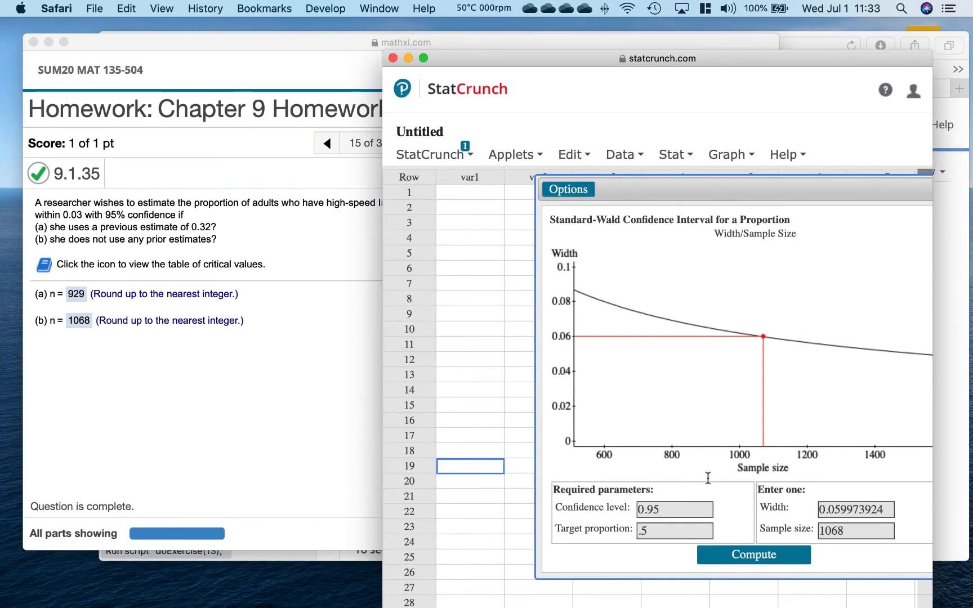
pyautogui.click(665, 535)
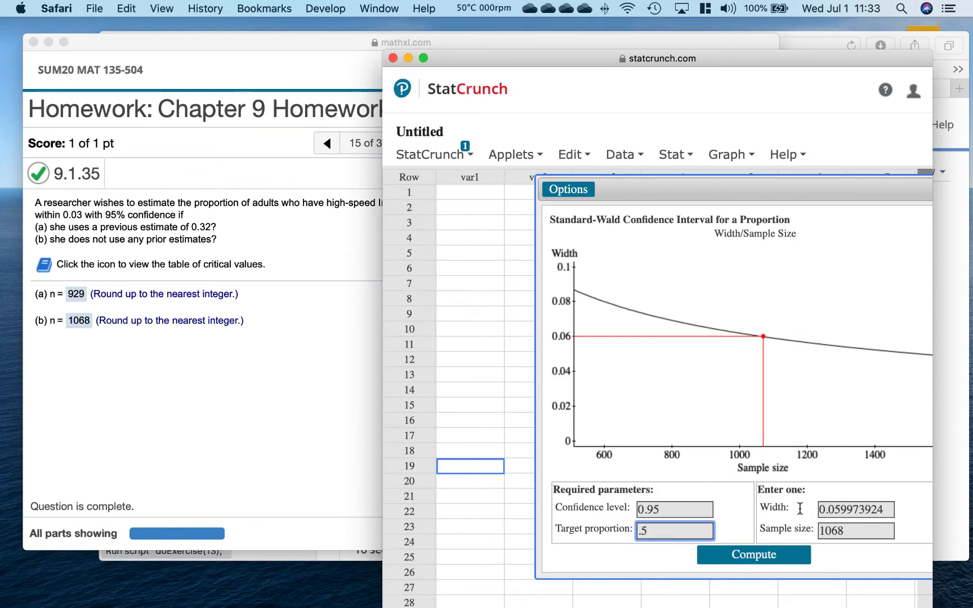
pyautogui.click(863, 510)
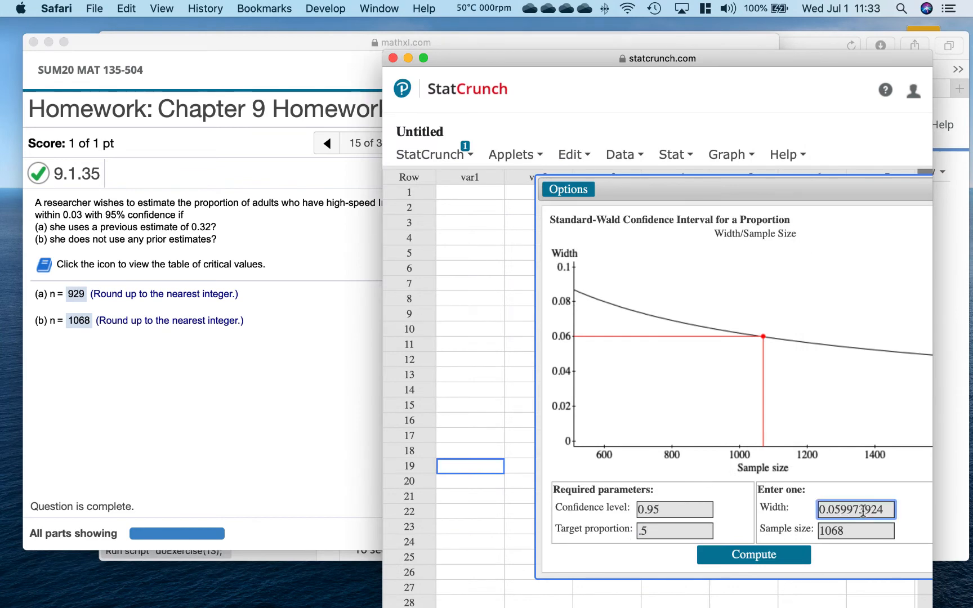
pyautogui.click(686, 531)
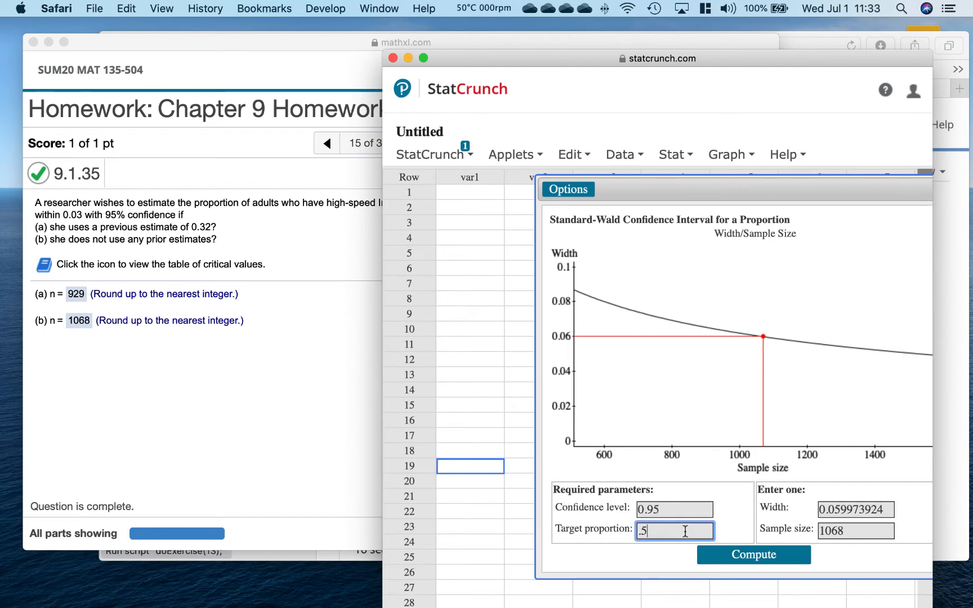
pyautogui.click(870, 510)
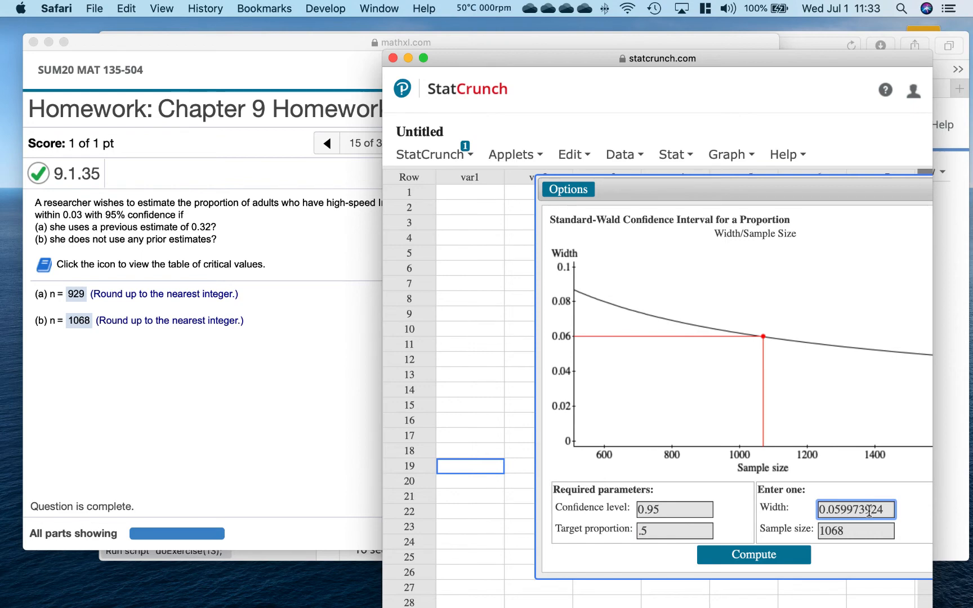
# Step: Return to the homework window and go back from question 15 to question 12
pyautogui.click(319, 376)
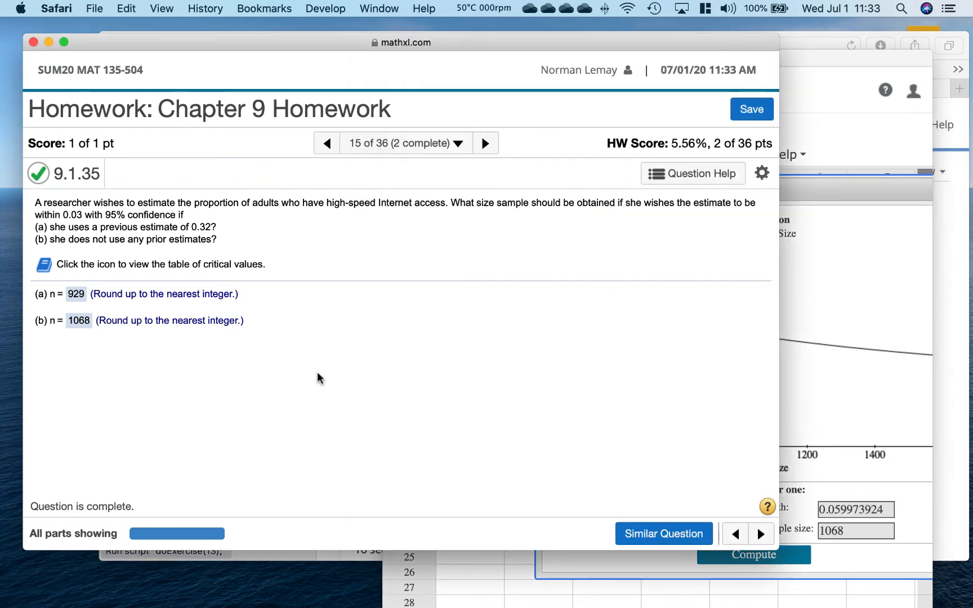
pyautogui.click(328, 144)
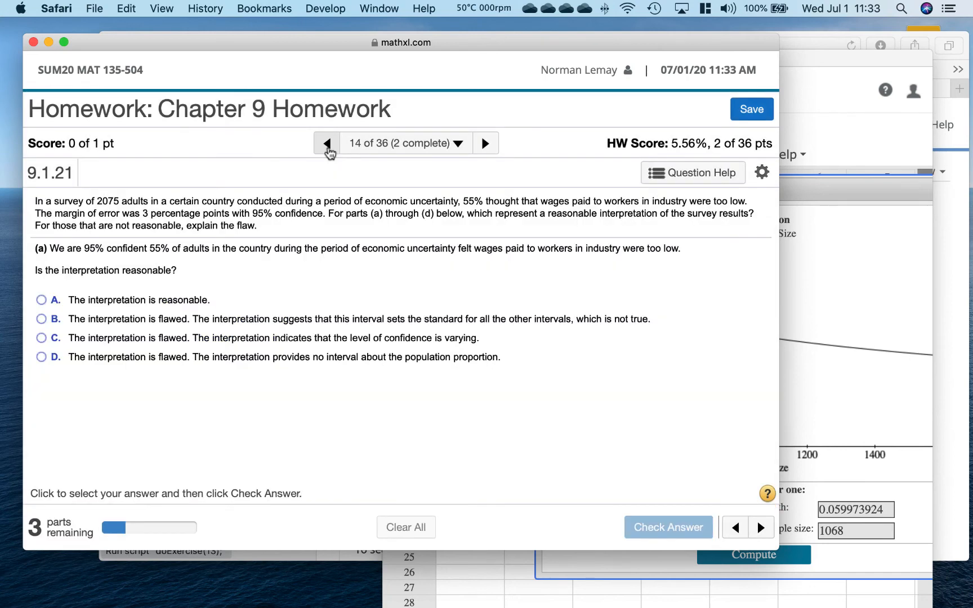
pyautogui.click(328, 145)
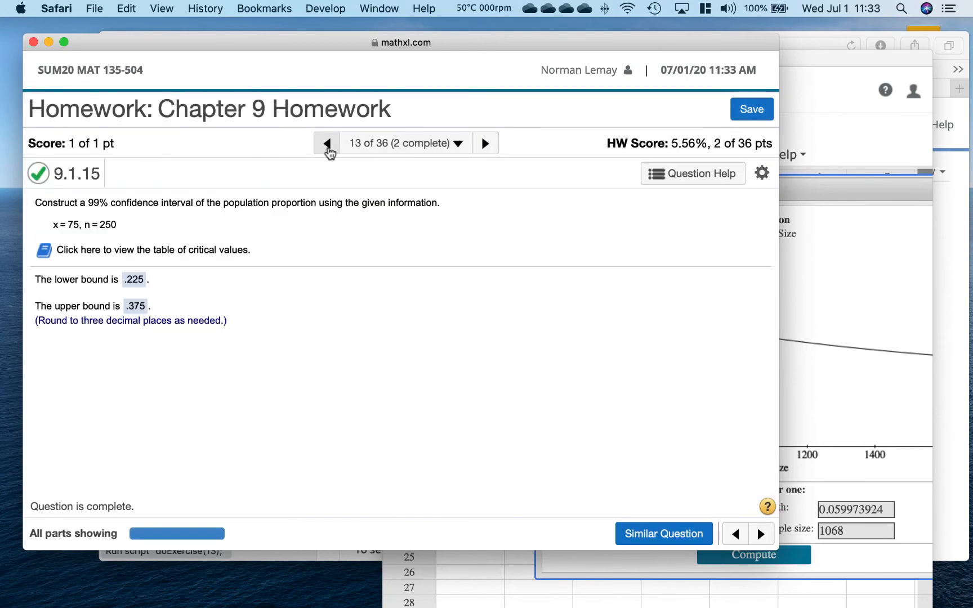
pyautogui.click(328, 145)
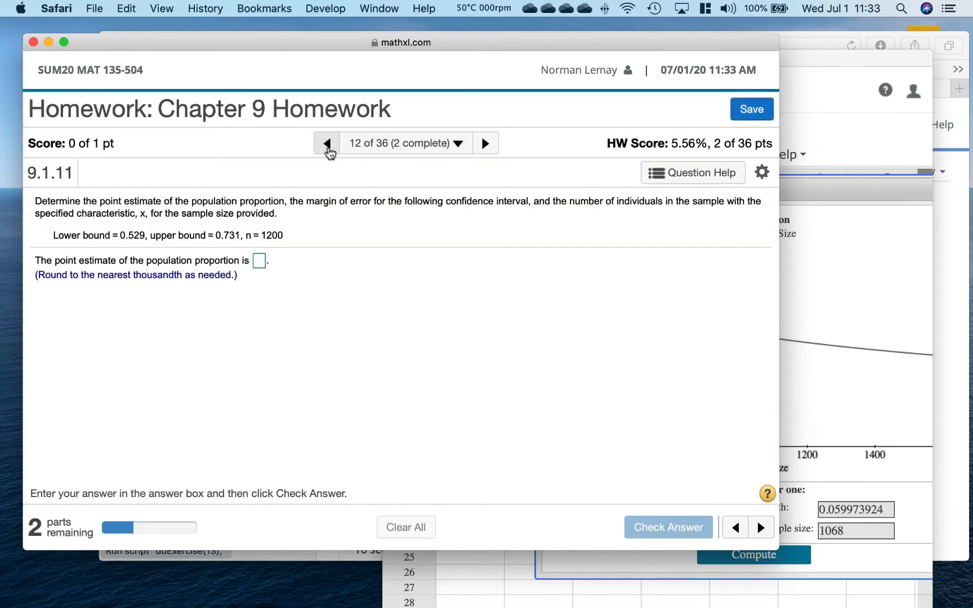
# Step: Go back to homework question 11, then switch to StatCrunch, close the proportion sample-size calculator and move the window clear of the question
pyautogui.click(327, 145)
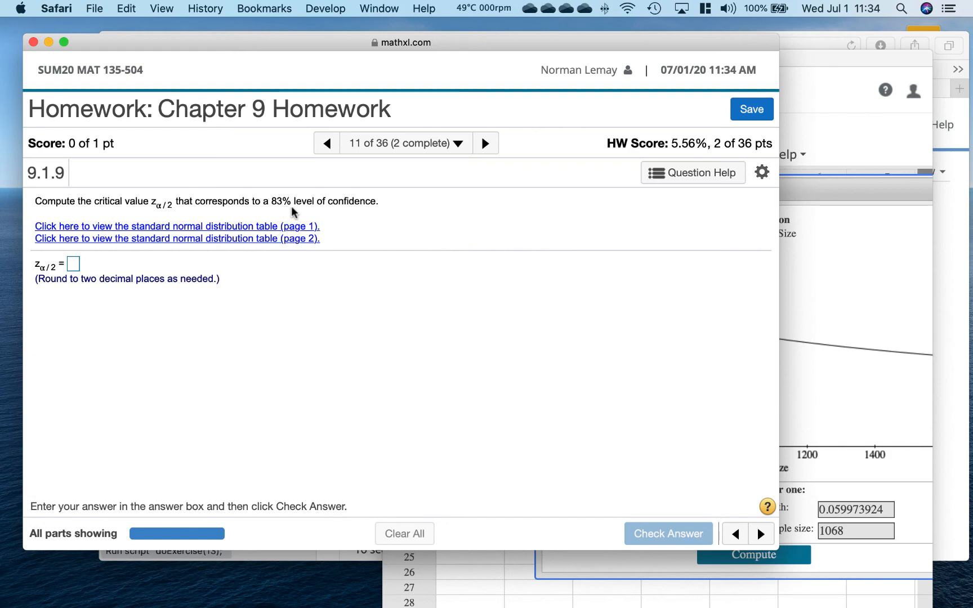
pyautogui.click(805, 266)
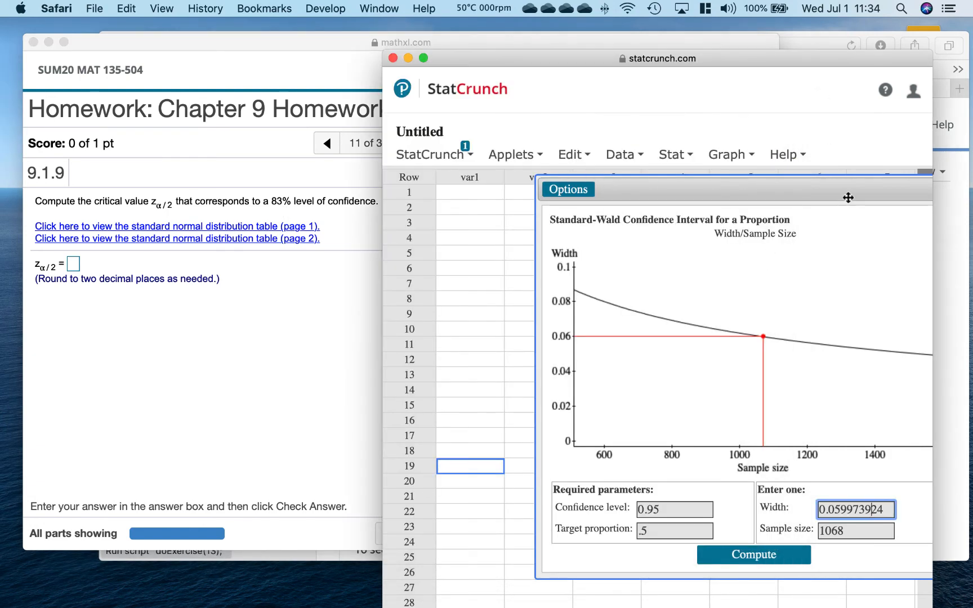
pyautogui.moveTo(843, 193); pyautogui.dragTo(747, 191)
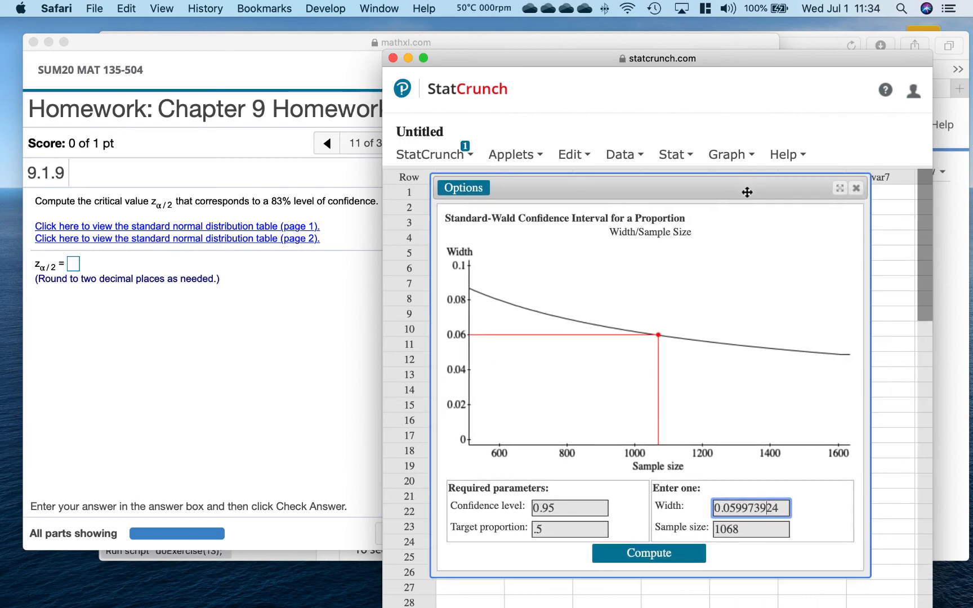
pyautogui.click(860, 188)
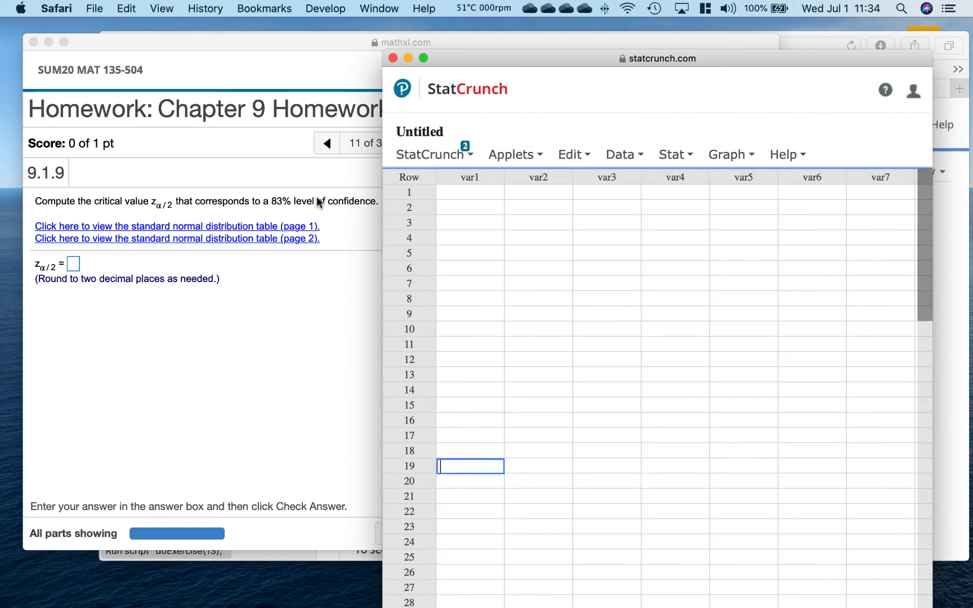
pyautogui.moveTo(479, 63); pyautogui.dragTo(556, 111)
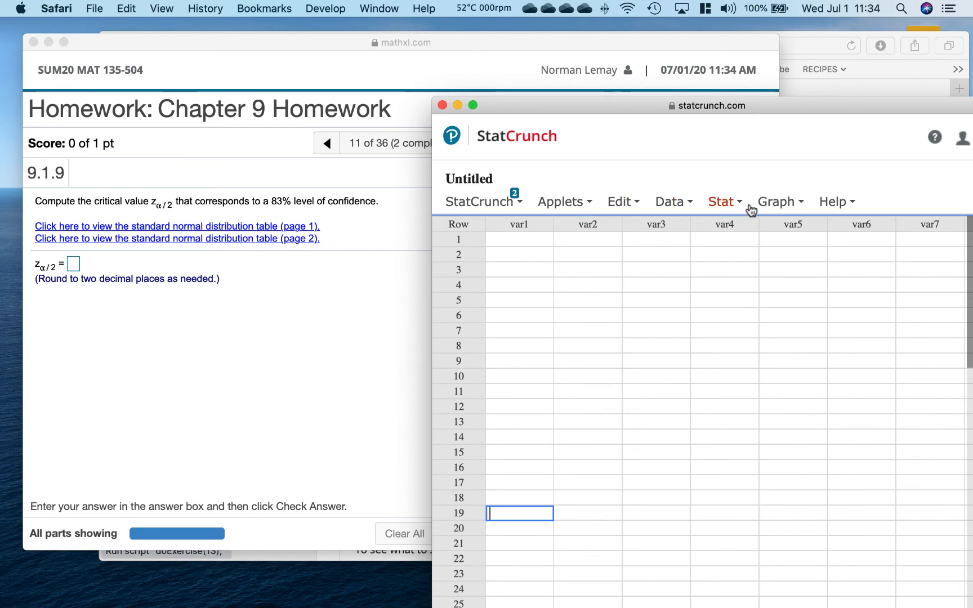
# Step: Open the Normal distribution calculator and reposition it so that its parameter fields are fully in view
pyautogui.click(724, 202)
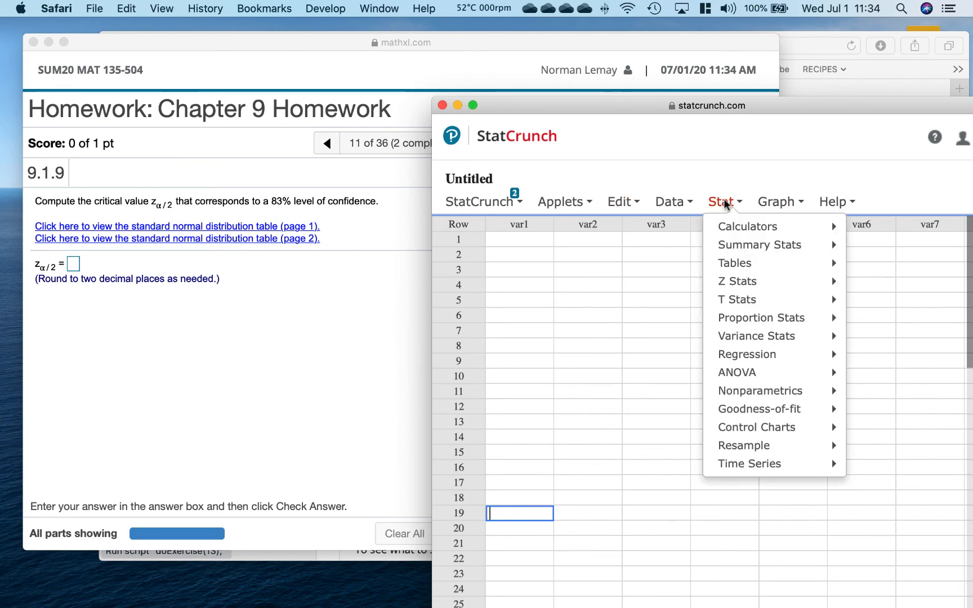
pyautogui.moveTo(731, 232)
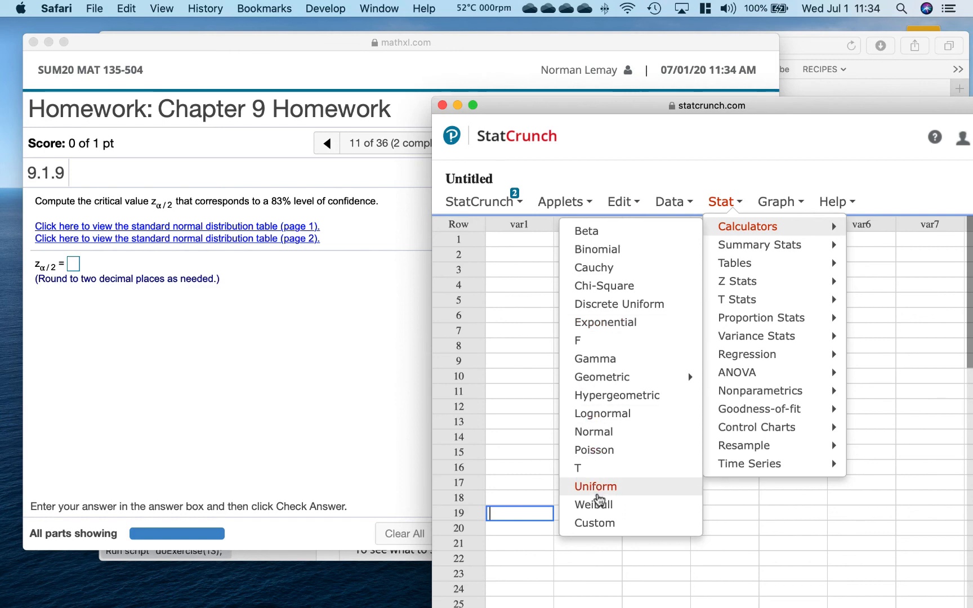
pyautogui.click(622, 433)
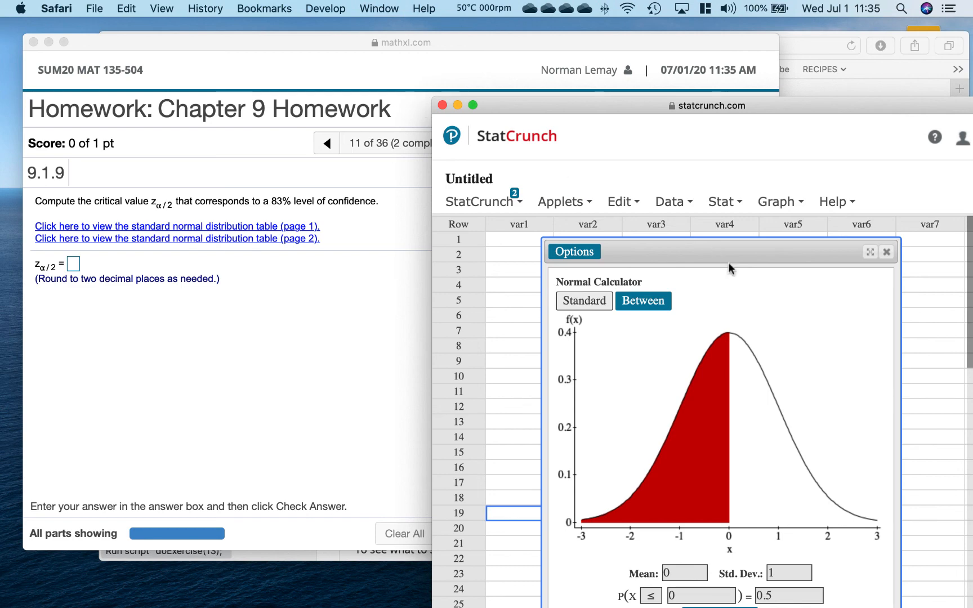
pyautogui.moveTo(728, 259); pyautogui.dragTo(706, 185)
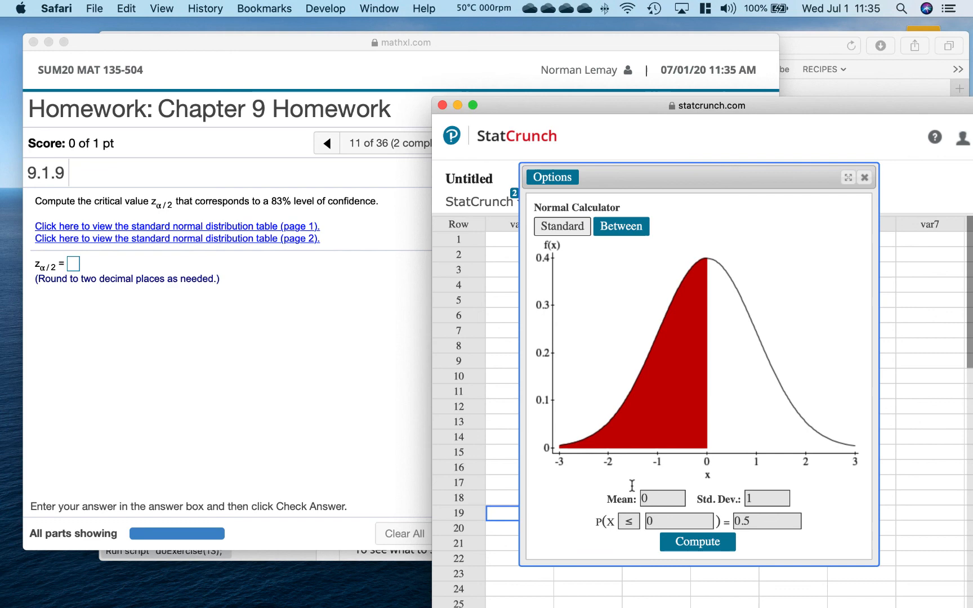
# Step: Compute the standard normal value whose cumulative lower-tail probability is 0.035 and close the calculator
pyautogui.click(660, 500)
pyautogui.click(773, 501)
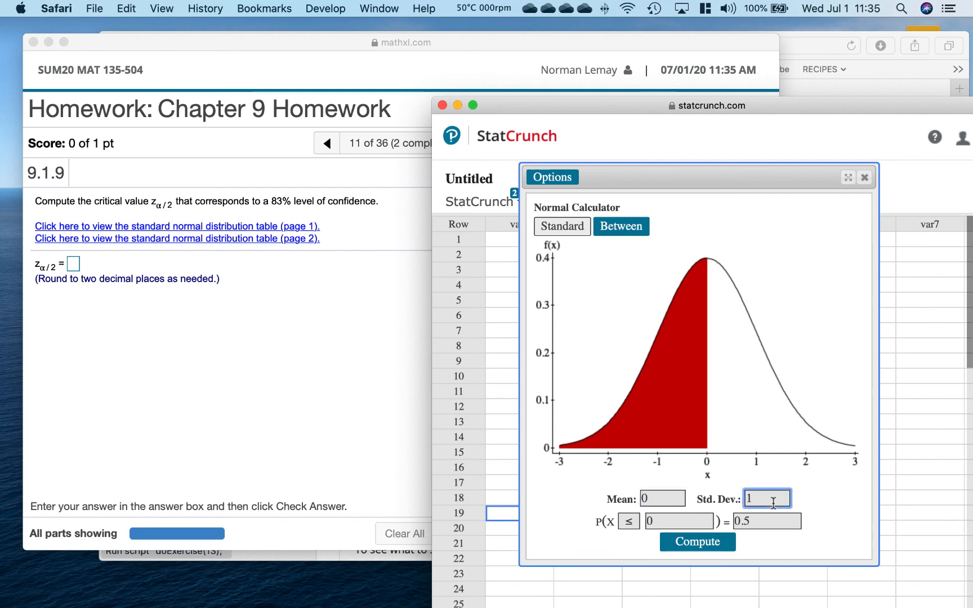
pyautogui.click(764, 522)
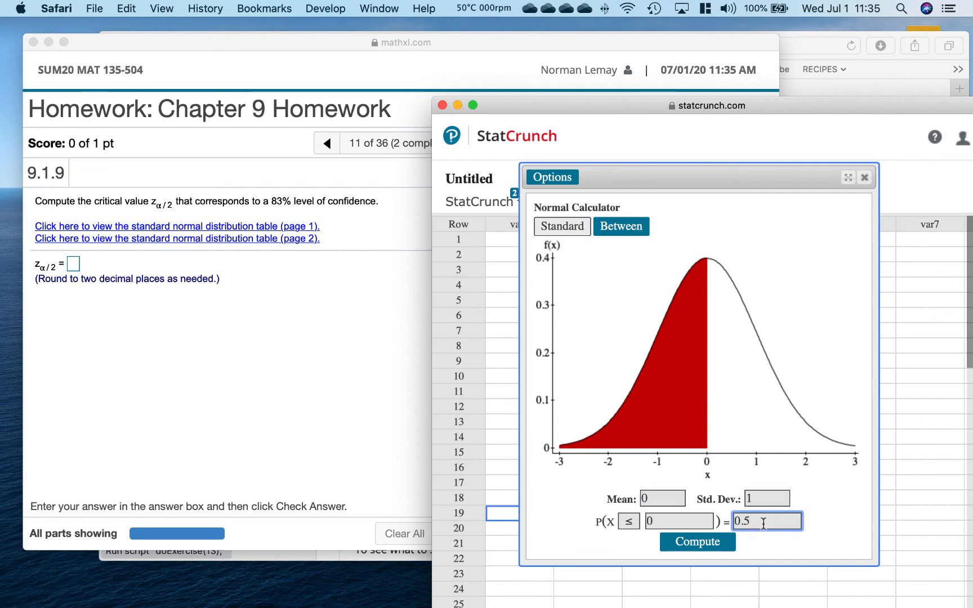
pyautogui.press('BackSpace')
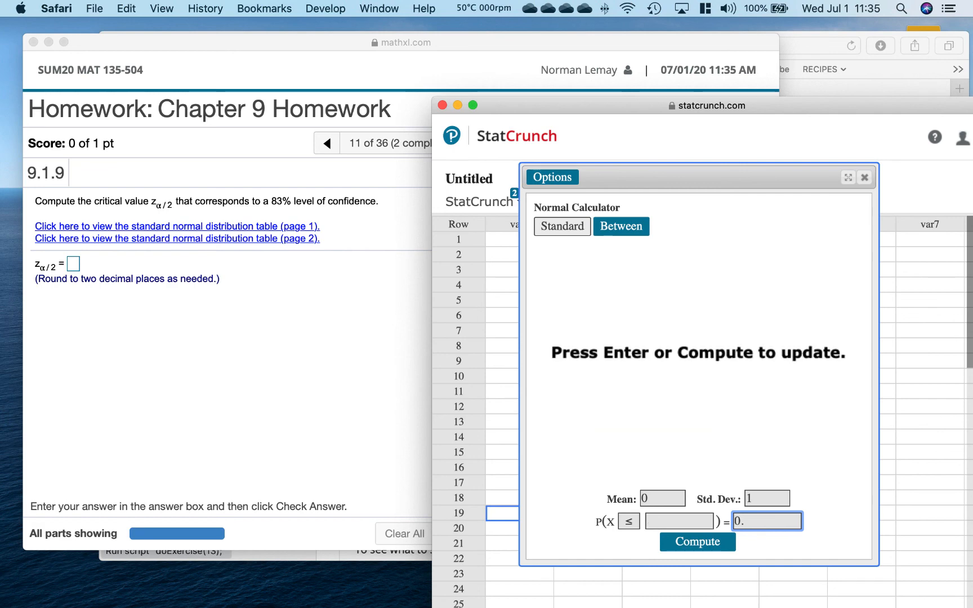
pyautogui.write('035')
pyautogui.click(719, 544)
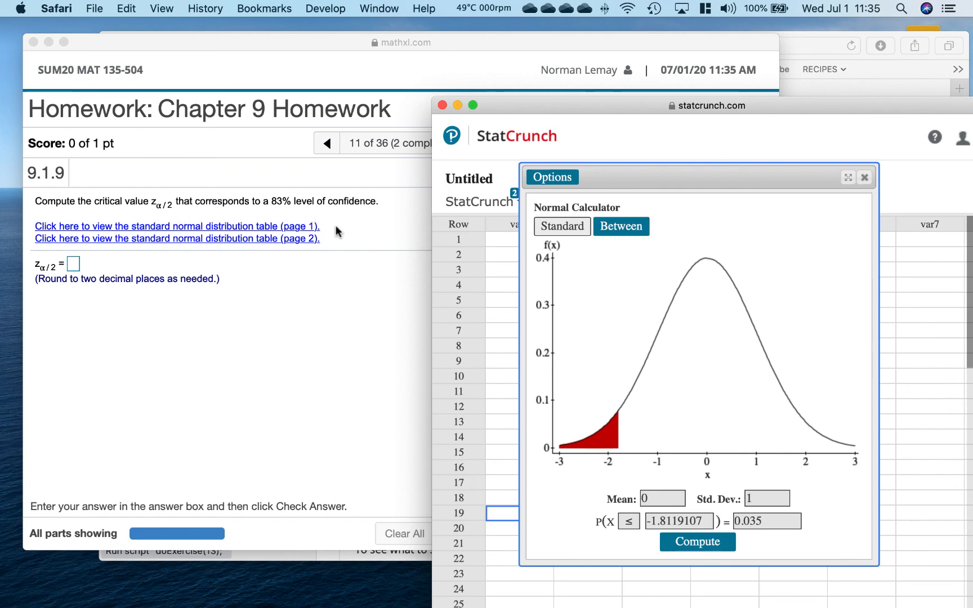
pyautogui.click(863, 179)
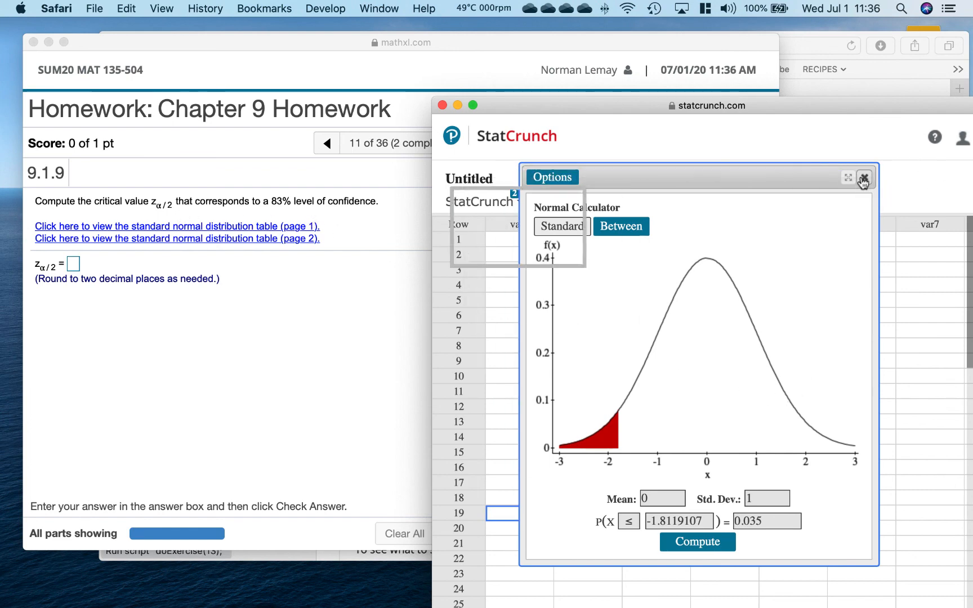